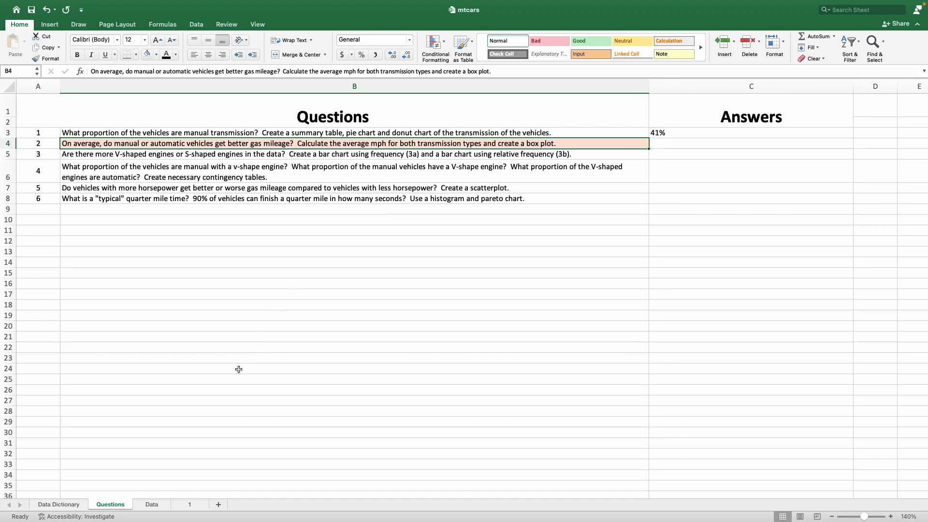
Step: Enter the label Average mpg in cell A35 of the Data sheet
{"action": "left_click", "coordinate": [152, 504]}
{"action": "left_click_drag", "start_coordinate": [119, 103], "coordinate": [119, 429]}
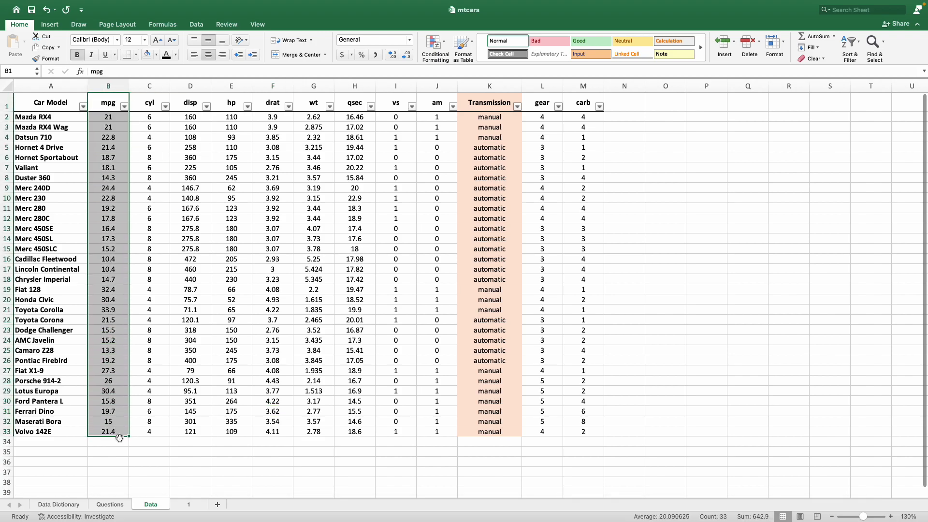
{"action": "left_click", "coordinate": [34, 452]}
{"action": "type", "text": "Average mp"}
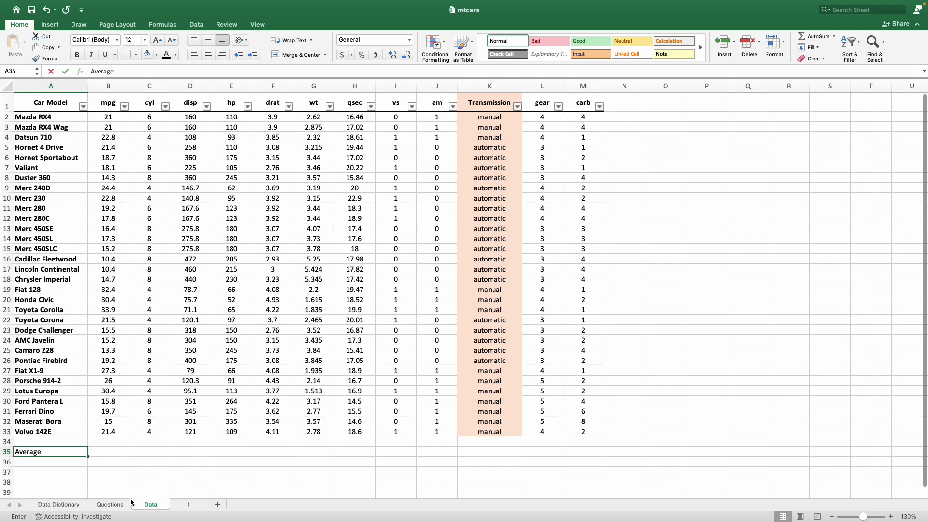
{"action": "type", "text": "g"}
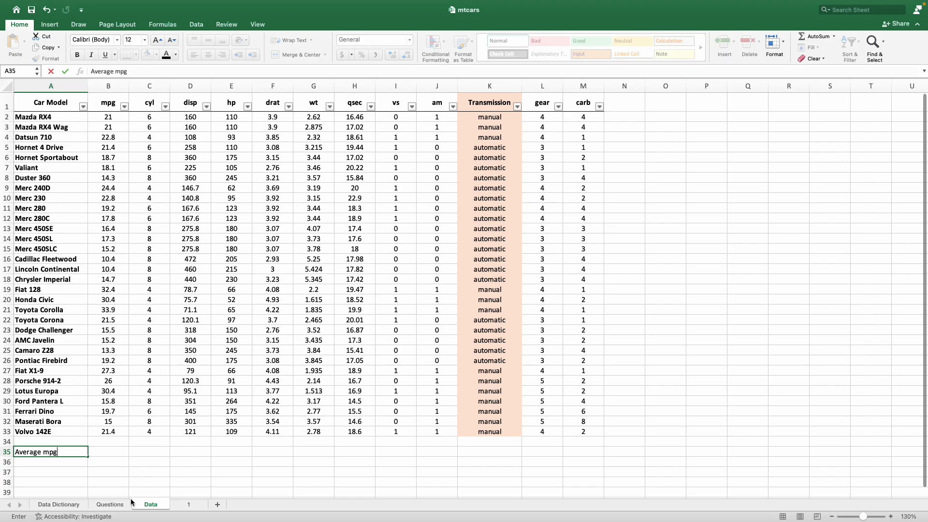
{"action": "key", "text": "Return"}
{"action": "left_click", "coordinate": [7, 441]}
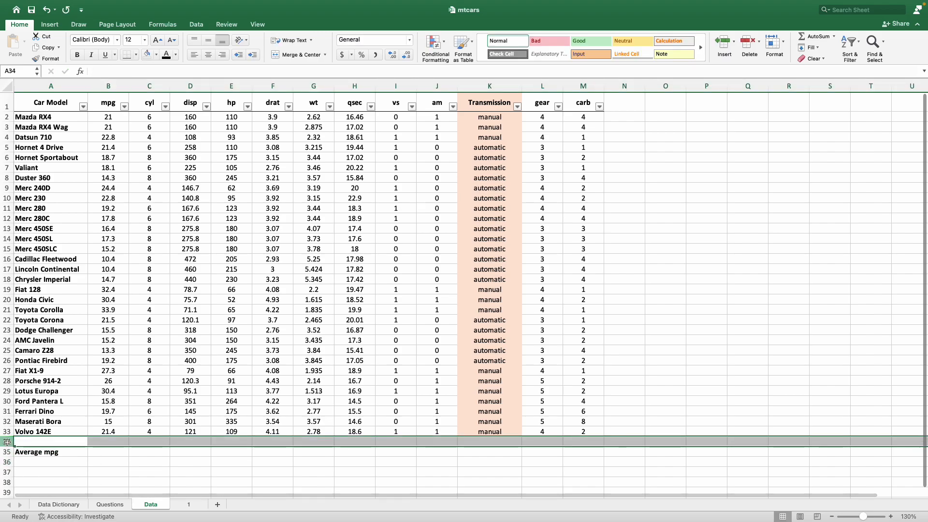
{"action": "left_click", "coordinate": [53, 451]}
{"action": "left_click", "coordinate": [46, 434]}
{"action": "left_click", "coordinate": [74, 454]}
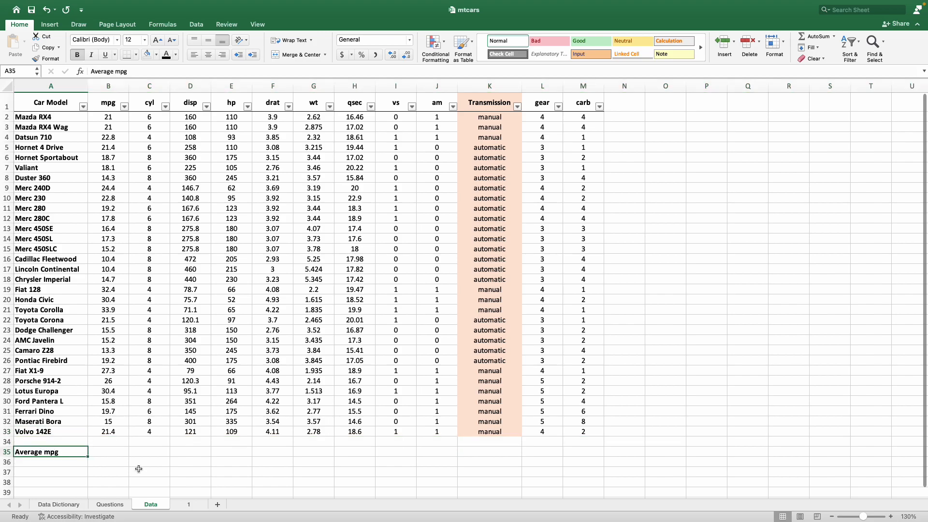
Step: Enter a formula in B35 averaging the mpg values B2:B33
{"action": "left_click", "coordinate": [107, 453]}
{"action": "mouse_move", "coordinate": [202, 500]}
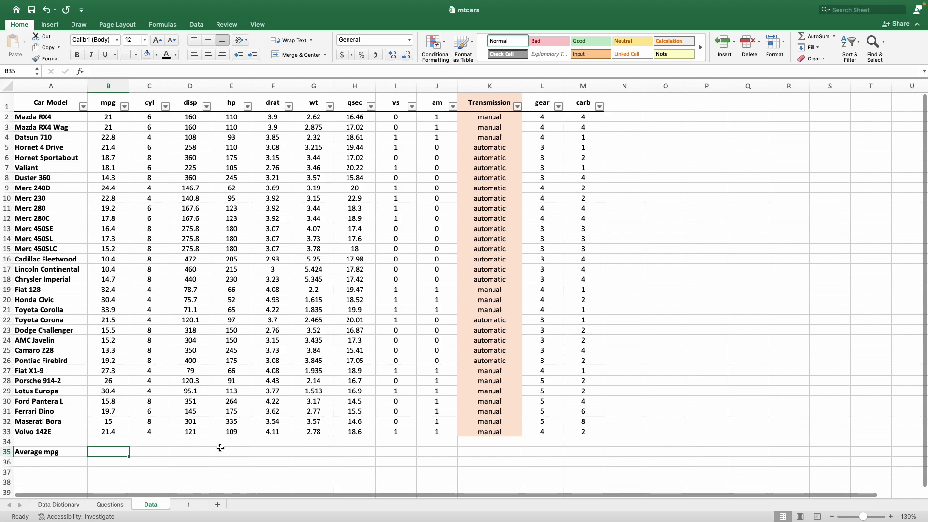
{"action": "type", "text": "="}
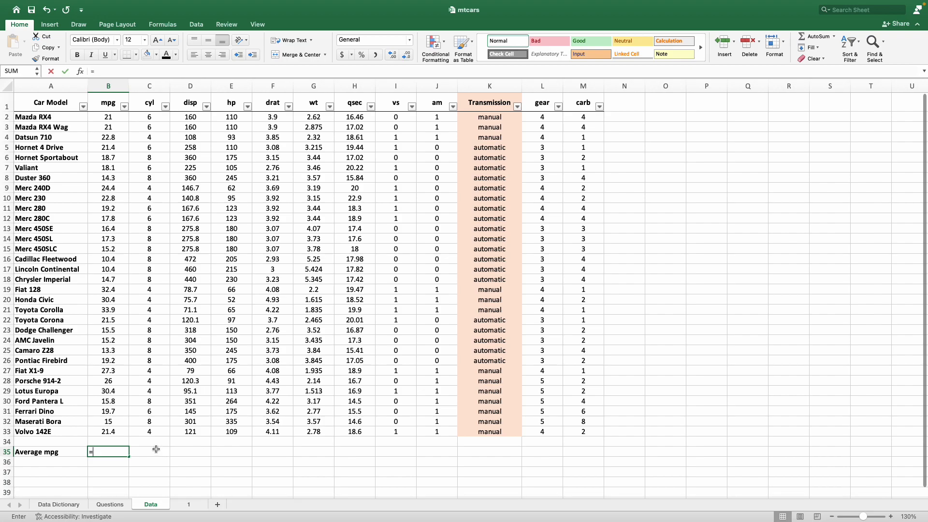
{"action": "type", "text": "ave"}
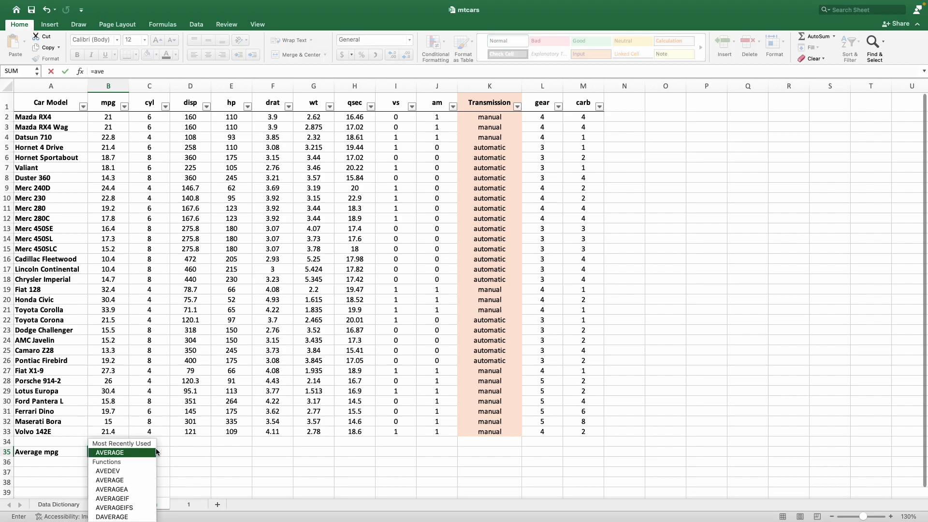
{"action": "type", "text": "rage("}
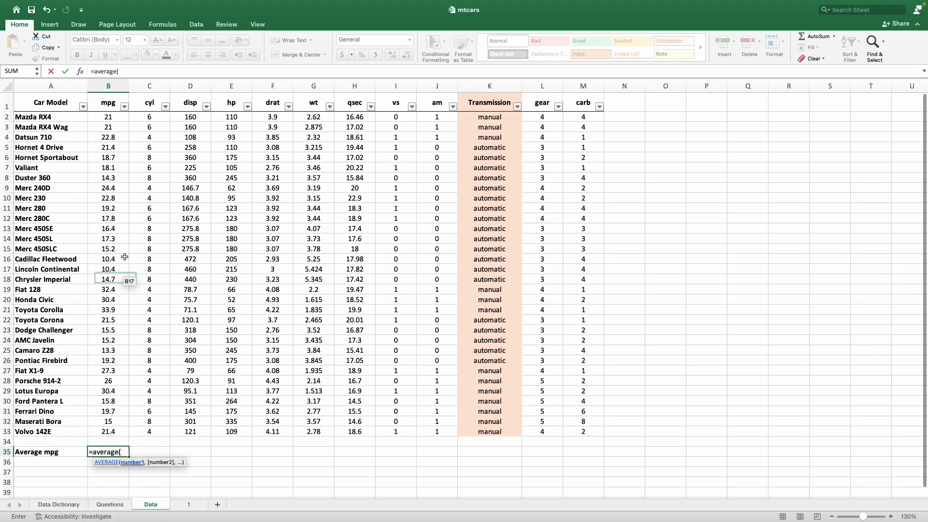
{"action": "left_click", "coordinate": [123, 117]}
{"action": "left_click_drag", "start_coordinate": [123, 118], "coordinate": [111, 432]}
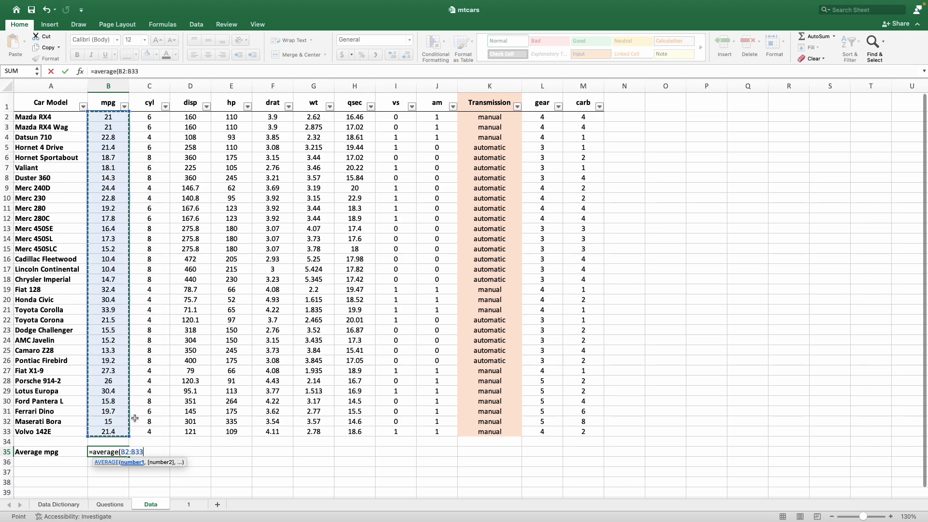
{"action": "type", "text": ")"}
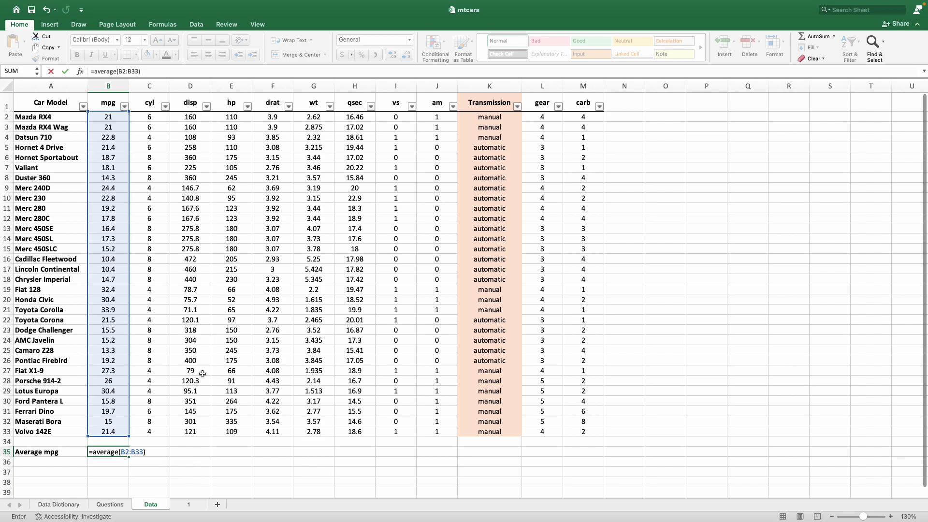
{"action": "key", "text": "Return"}
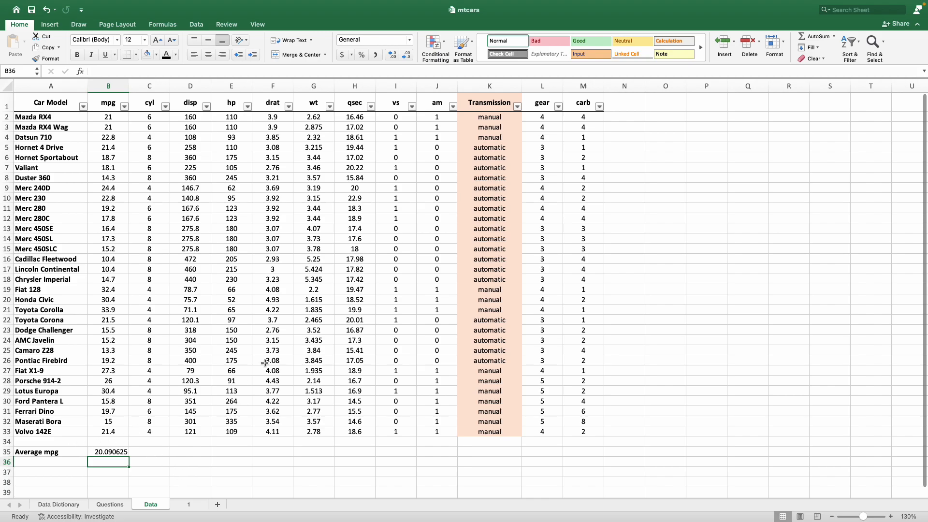
Step: Fill cell B35 with a light orange color
{"action": "mouse_move", "coordinate": [454, 4]}
{"action": "left_click", "coordinate": [110, 451]}
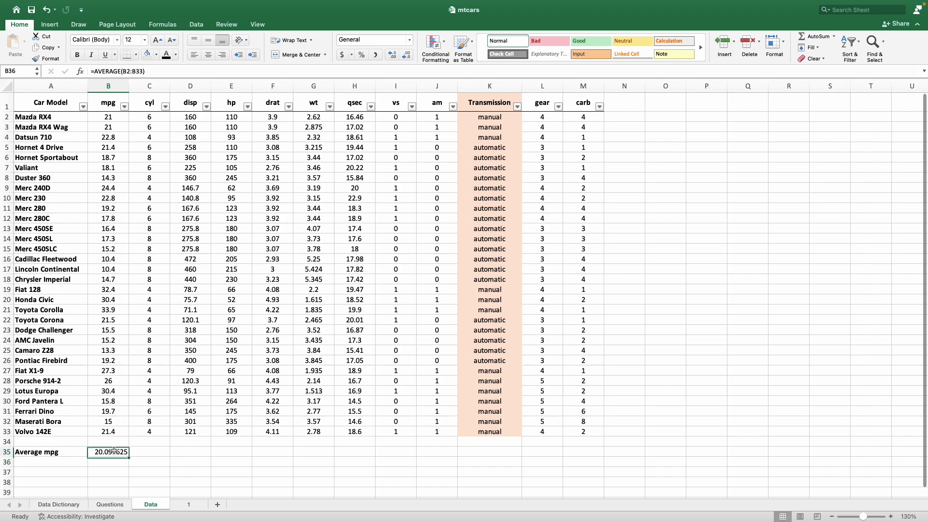
{"action": "left_click", "coordinate": [156, 55]}
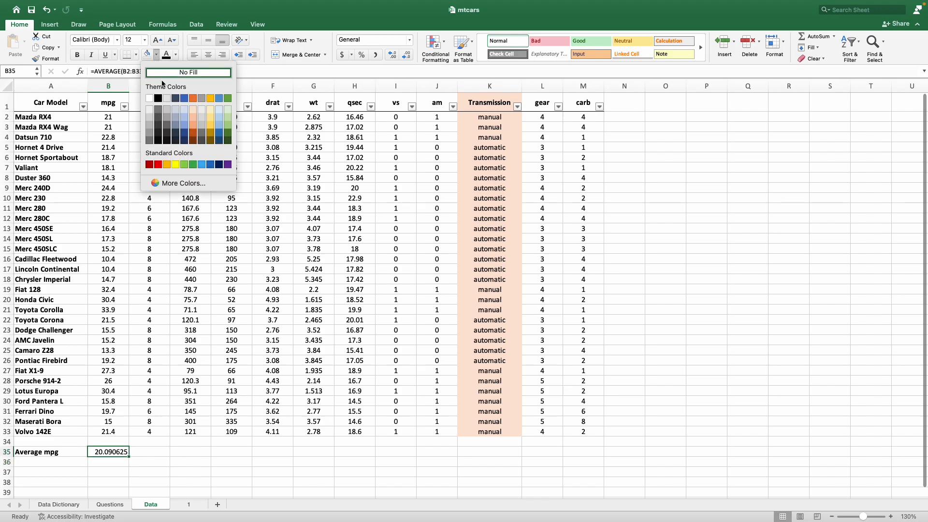
{"action": "left_click", "coordinate": [193, 110]}
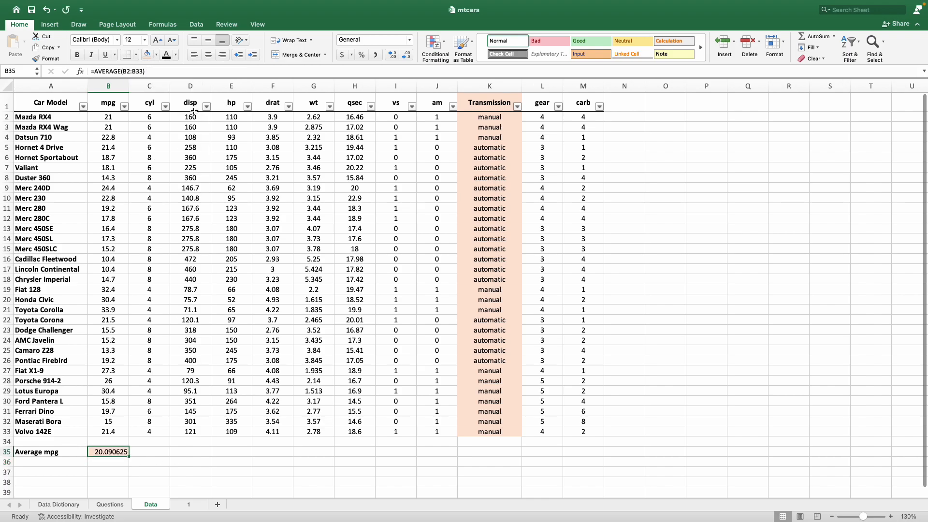
{"action": "left_click", "coordinate": [279, 471]}
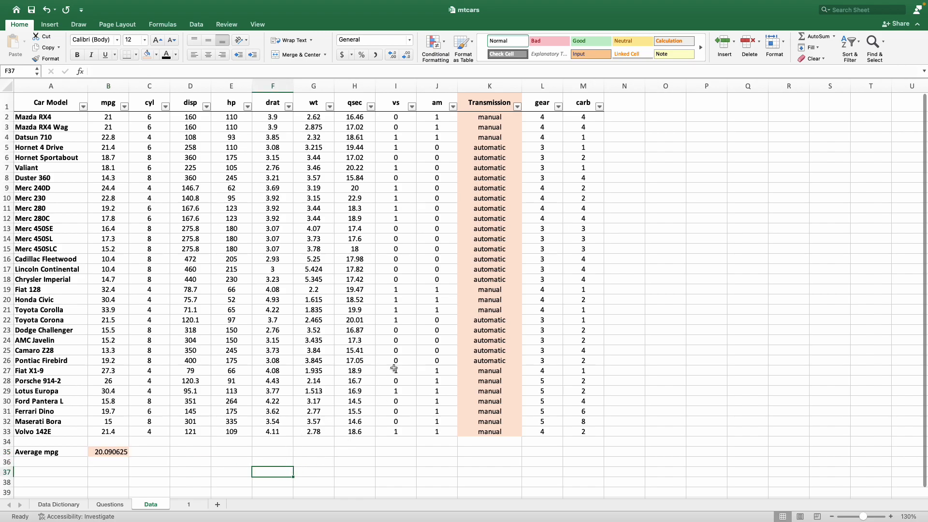
{"action": "left_click_drag", "start_coordinate": [504, 121], "coordinate": [500, 275]}
{"action": "left_click", "coordinate": [658, 264]}
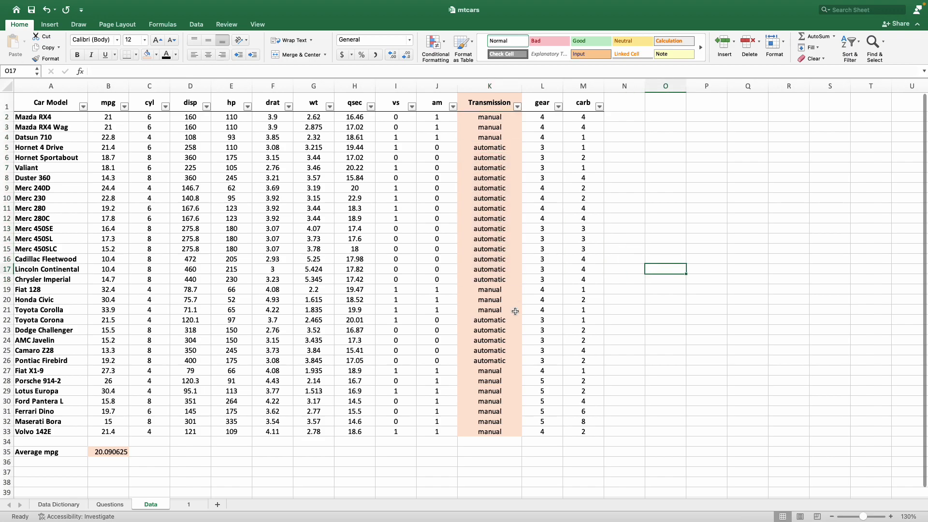
{"action": "left_click", "coordinate": [317, 385]}
Step: Select the data table A1:M33 and insert a PivotTable on a new worksheet
{"action": "left_click", "coordinate": [64, 107]}
{"action": "left_click_drag", "start_coordinate": [64, 107], "coordinate": [564, 431]}
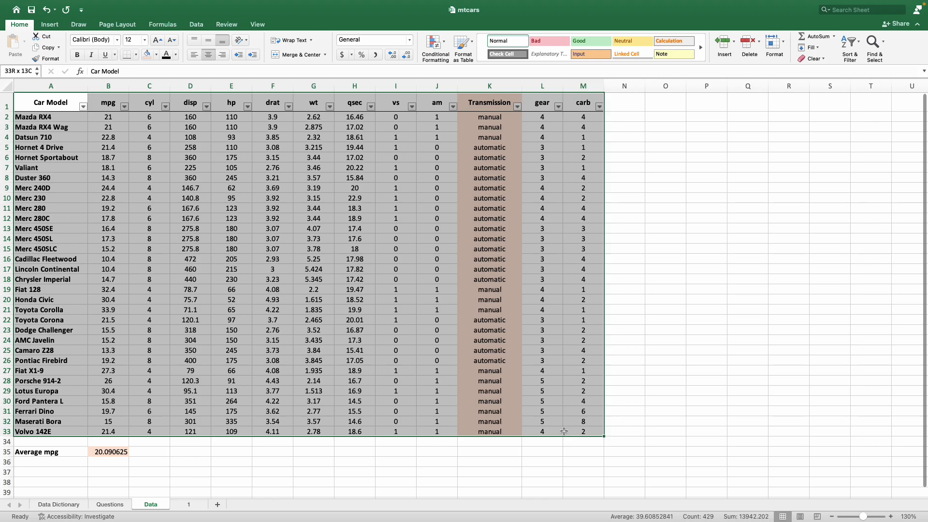
{"action": "left_click_drag", "start_coordinate": [564, 431], "coordinate": [564, 431]}
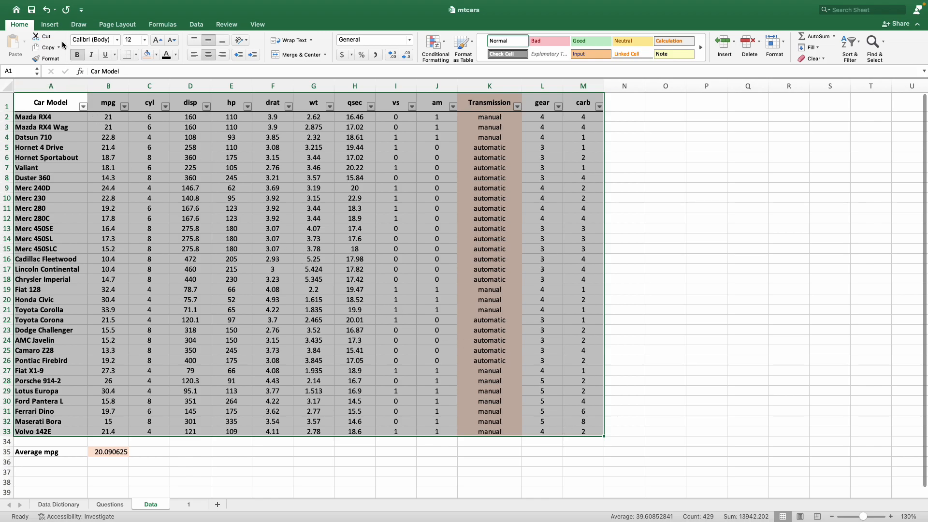
{"action": "left_click", "coordinate": [51, 25]}
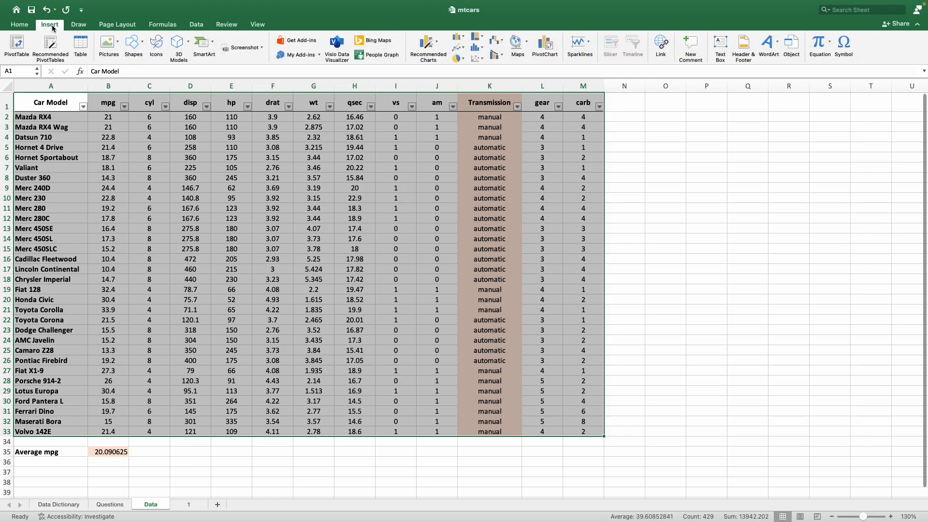
{"action": "left_click", "coordinate": [22, 45]}
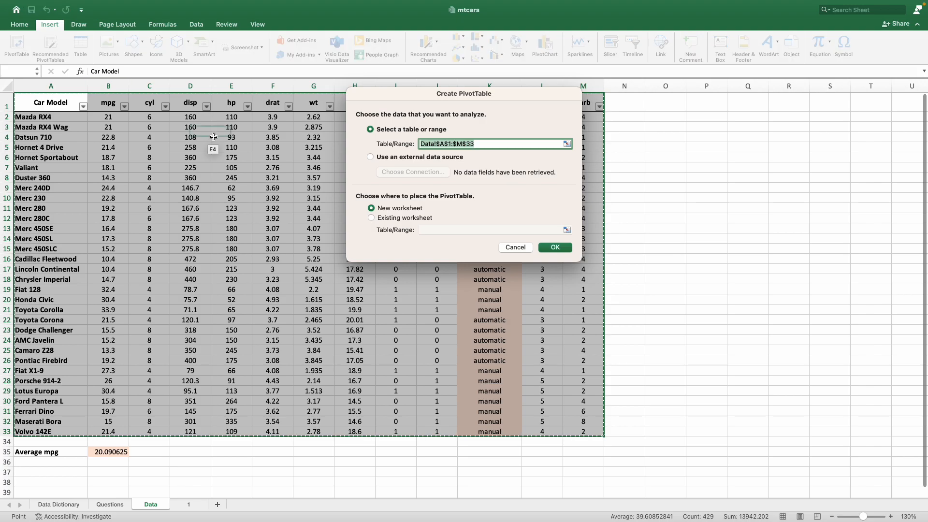
{"action": "left_click", "coordinate": [553, 247]}
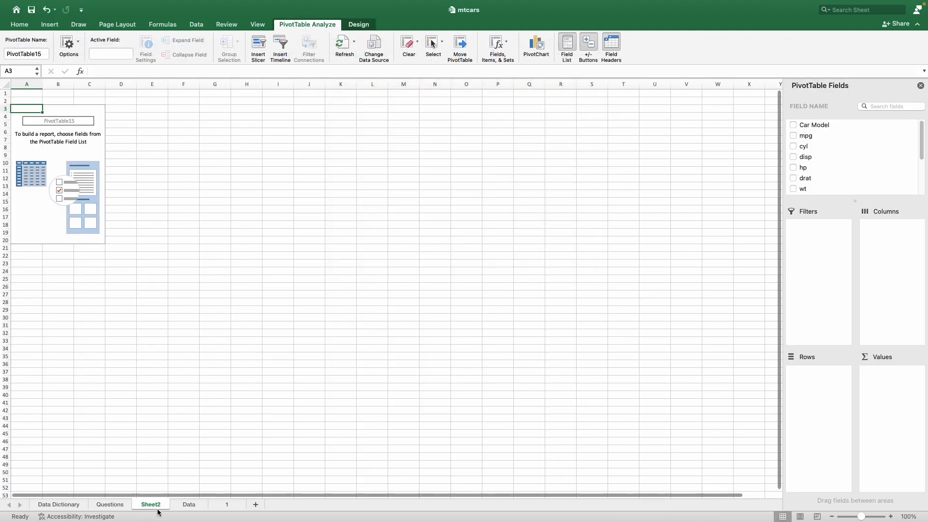
Step: Move the new pivot sheet after sheet 1 and rename it 2
{"action": "left_click_drag", "start_coordinate": [160, 507], "coordinate": [253, 506]}
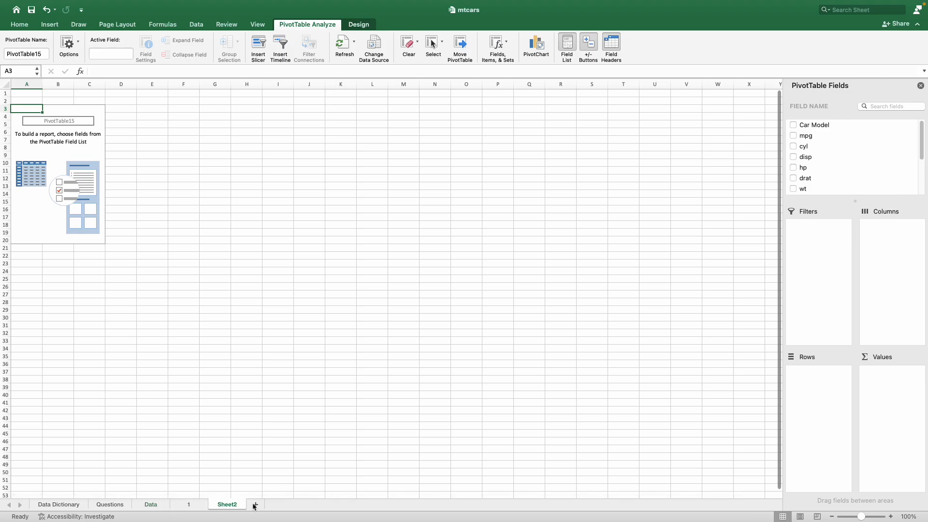
{"action": "double_click", "coordinate": [228, 505]}
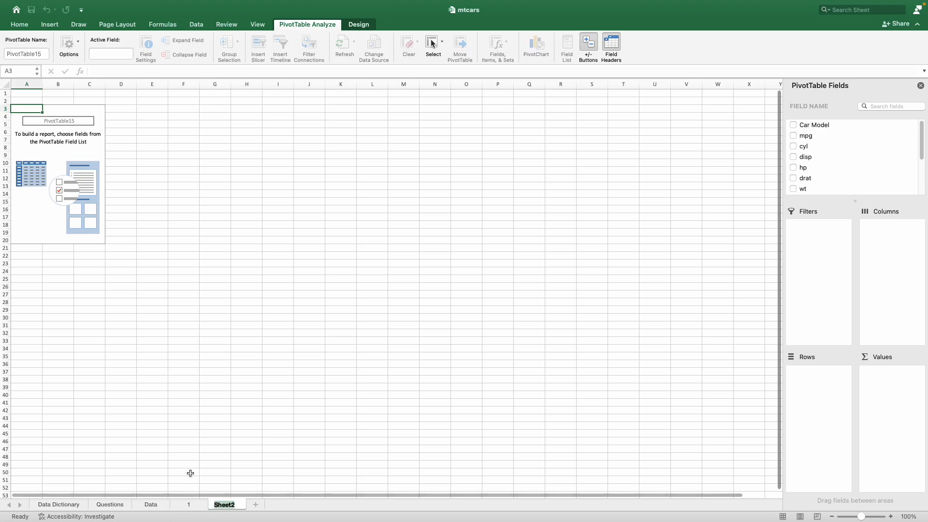
{"action": "type", "text": "2"}
Step: Add the Transmission field to the pivot table's rows
{"action": "left_click", "coordinate": [184, 447]}
{"action": "left_click", "coordinate": [83, 156]}
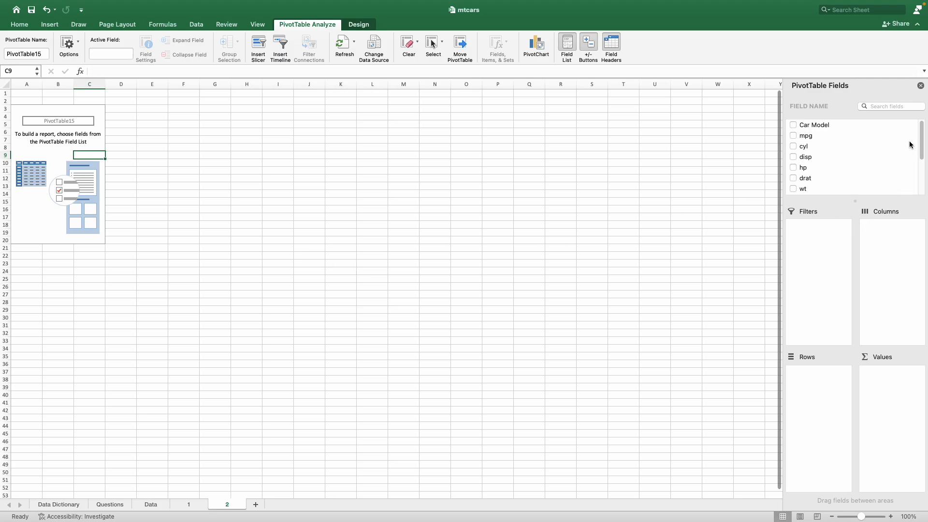
{"action": "left_click_drag", "start_coordinate": [921, 132], "coordinate": [920, 169]}
{"action": "left_click", "coordinate": [824, 169]}
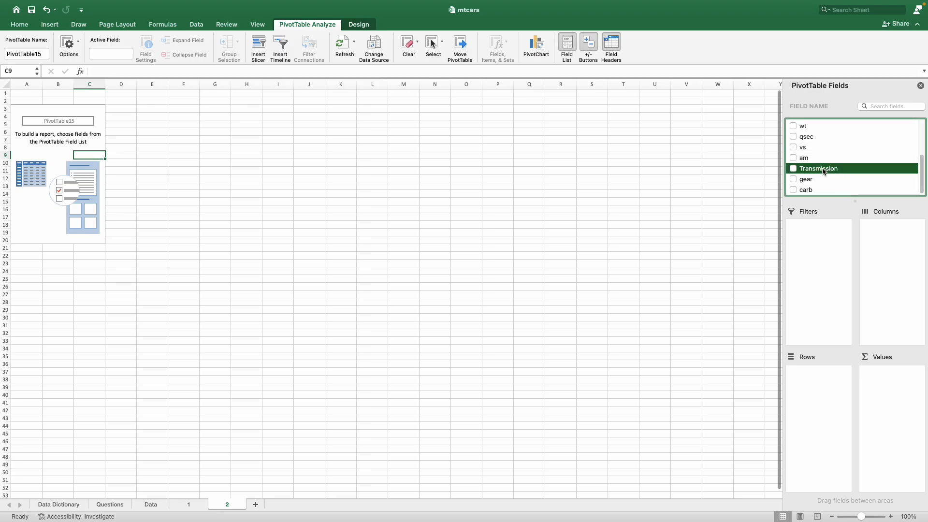
{"action": "left_click_drag", "start_coordinate": [822, 168], "coordinate": [812, 379]}
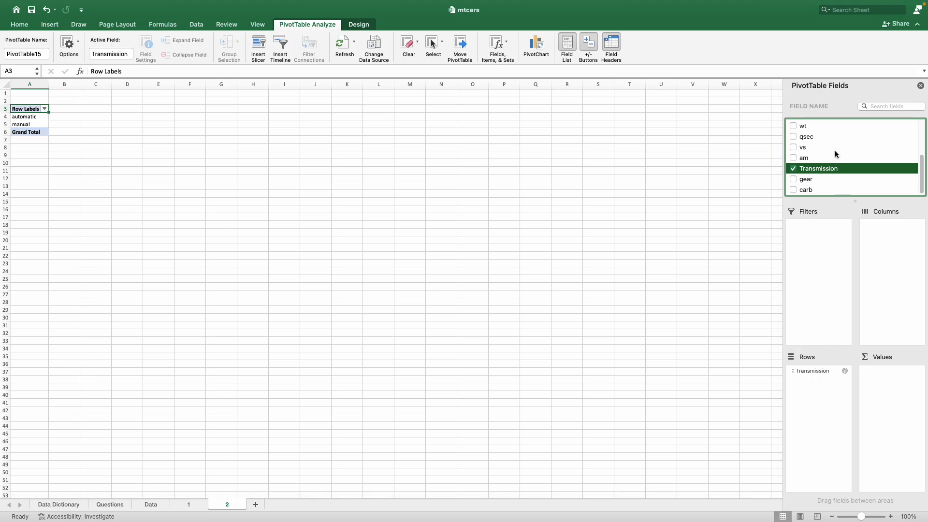
Step: Add the mpg field to the pivot table's values
{"action": "scroll", "coordinate": [834, 152], "scroll_direction": "up", "scroll_amount": 5}
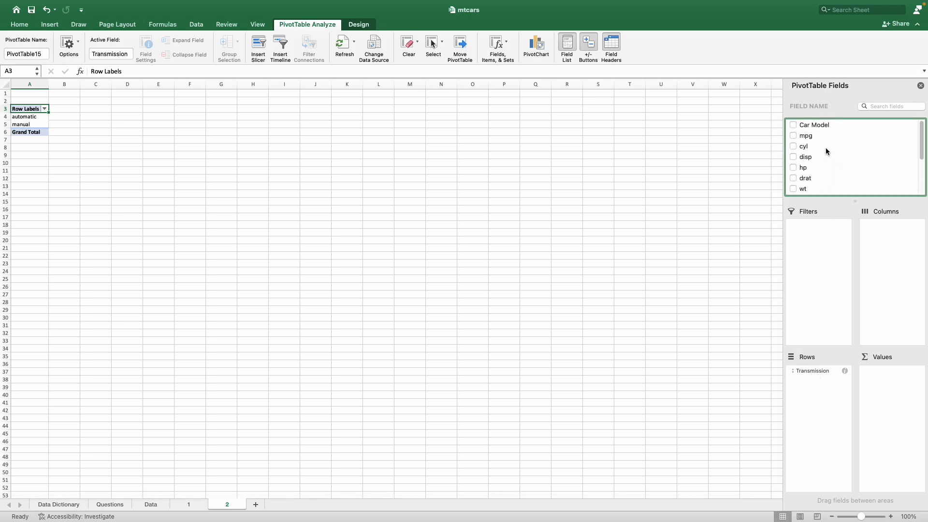
{"action": "left_click", "coordinate": [808, 136]}
{"action": "left_click_drag", "start_coordinate": [812, 138], "coordinate": [888, 399]}
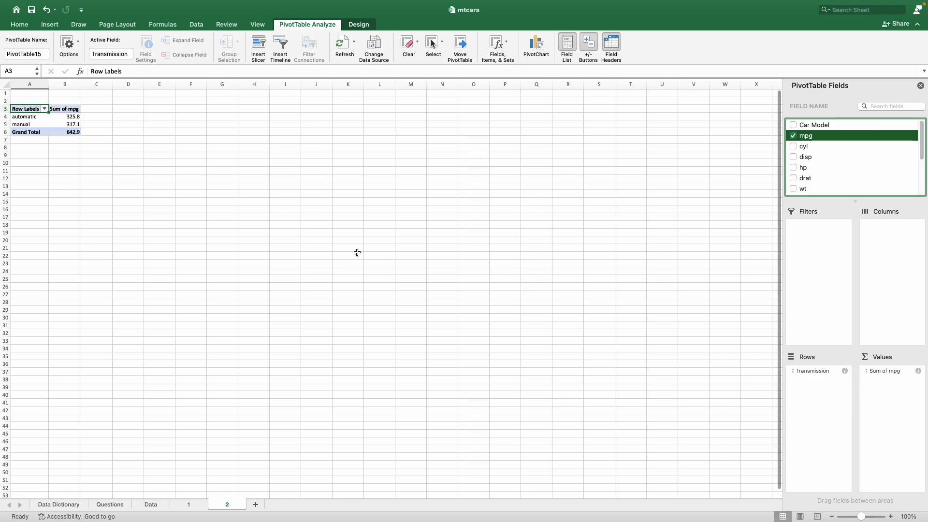
Step: Summarize the pivot table's mpg values by Average
{"action": "left_click", "coordinate": [56, 117]}
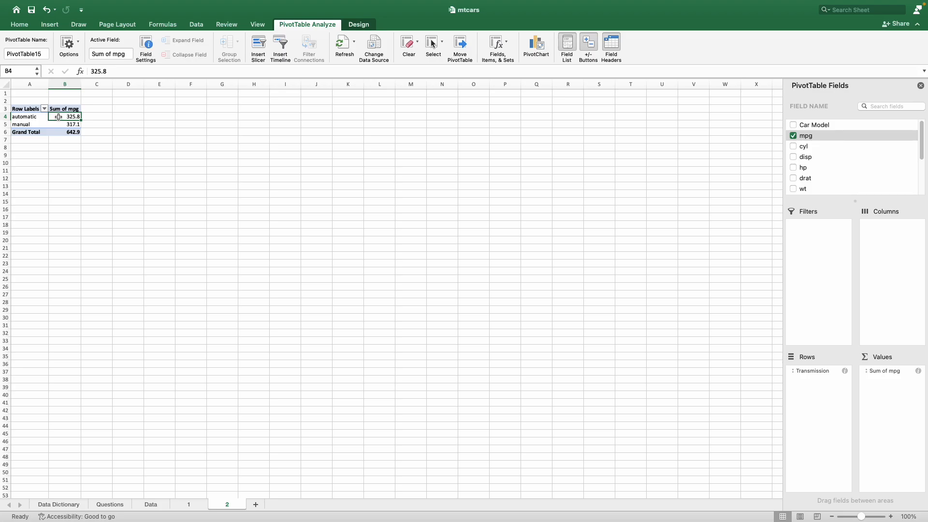
{"action": "right_click", "coordinate": [58, 117]}
{"action": "mouse_move", "coordinate": [138, 232]}
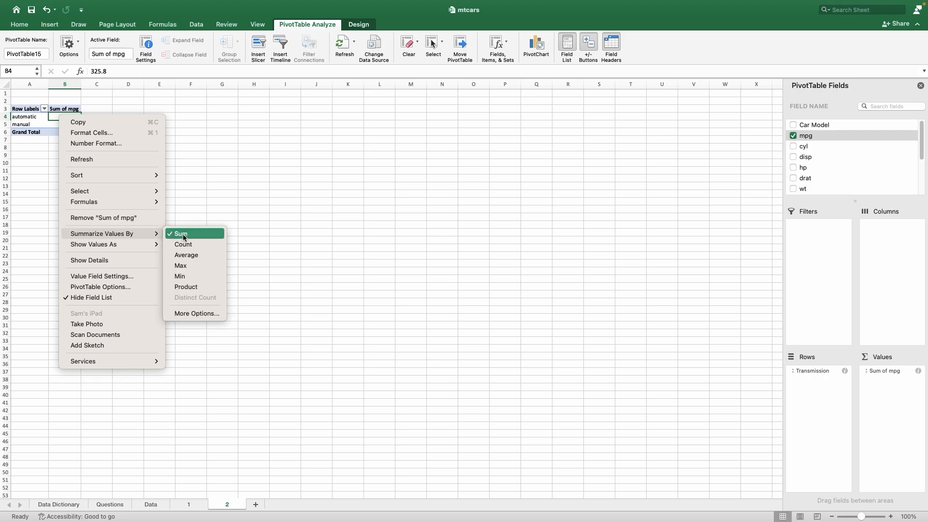
{"action": "left_click", "coordinate": [205, 256]}
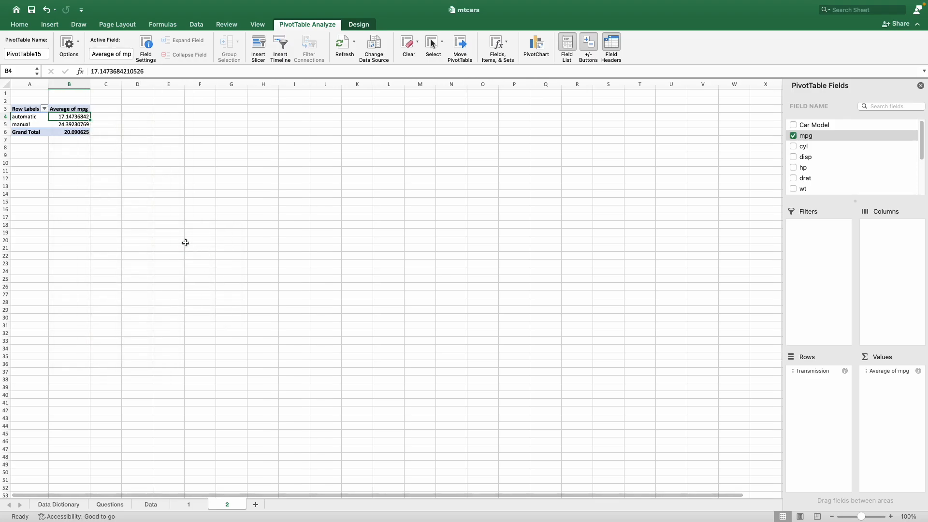
Step: Examine the average mpg for automatic and manual transmissions in the pivot table
{"action": "left_click", "coordinate": [81, 127]}
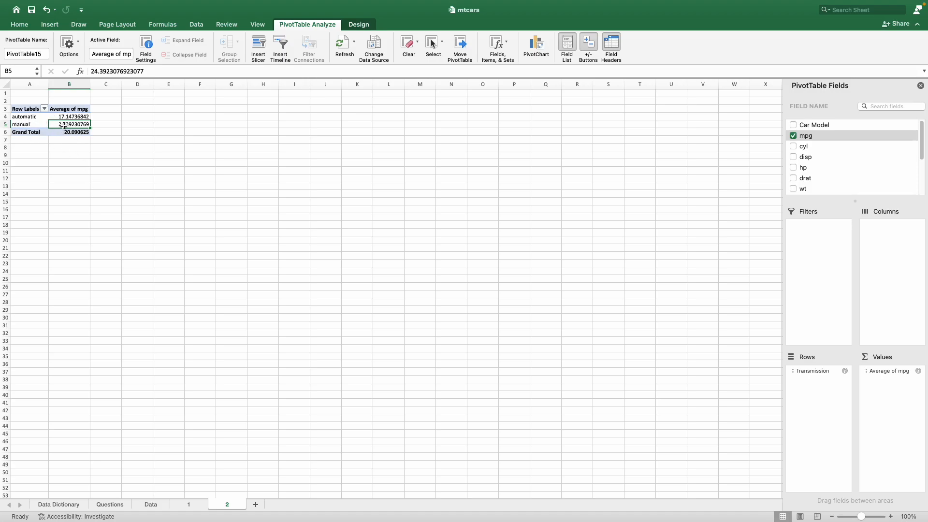
{"action": "left_click", "coordinate": [31, 118]}
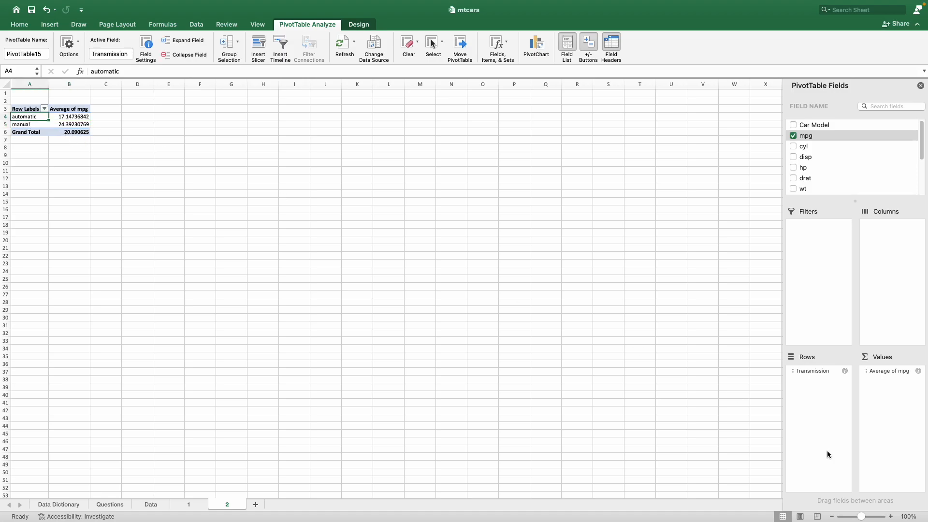
{"action": "left_click", "coordinate": [890, 516]}
{"action": "left_click", "coordinate": [891, 516]}
{"action": "left_click", "coordinate": [890, 516]}
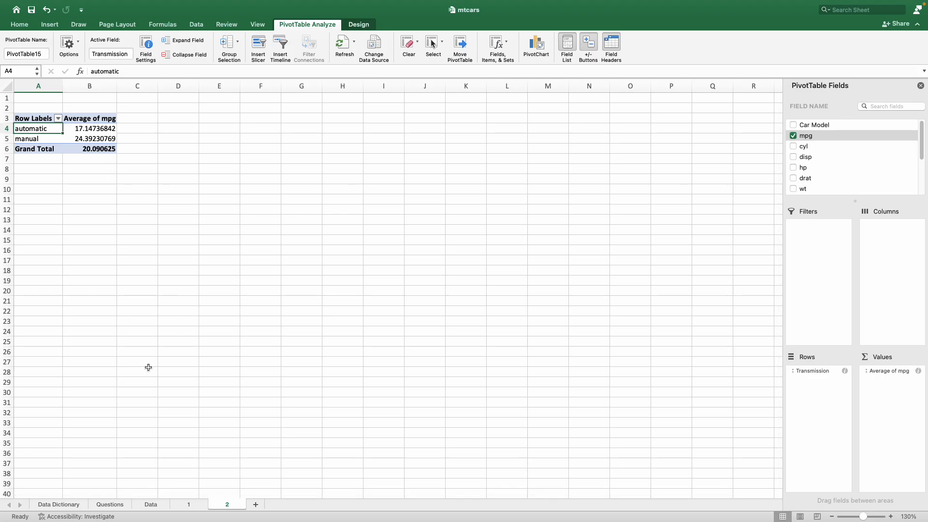
{"action": "left_click", "coordinate": [118, 504]}
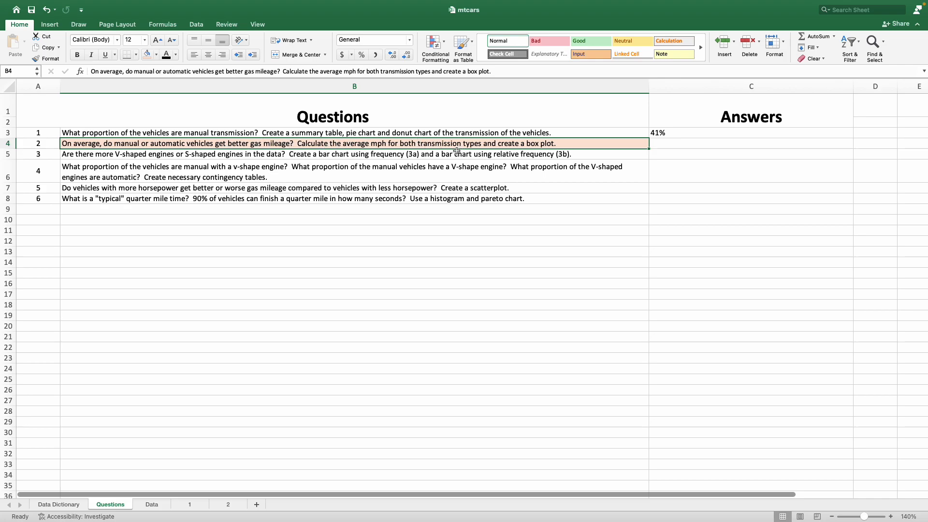
{"action": "left_click", "coordinate": [150, 505]}
{"action": "left_click", "coordinate": [236, 503]}
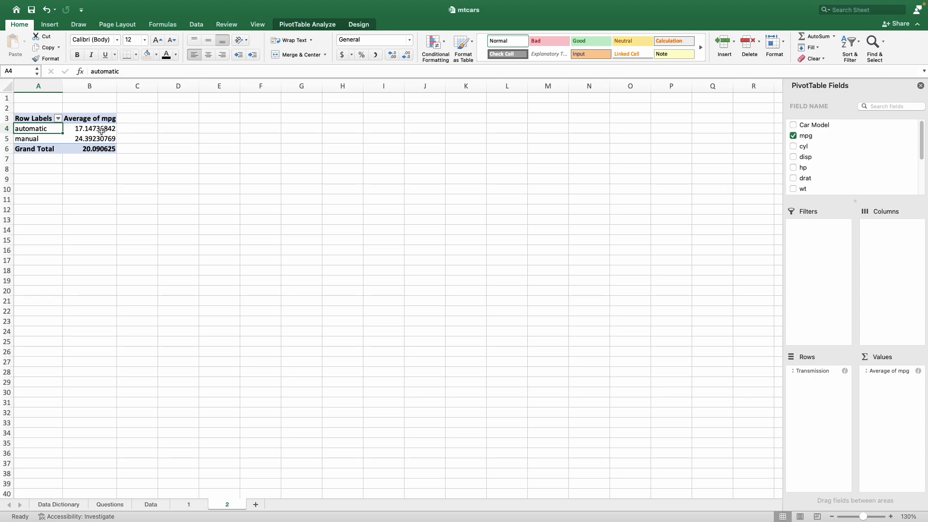
Step: On the Data sheet, insert a Box and Whisker chart of the mpg values in B2:B33
{"action": "left_click", "coordinate": [150, 504]}
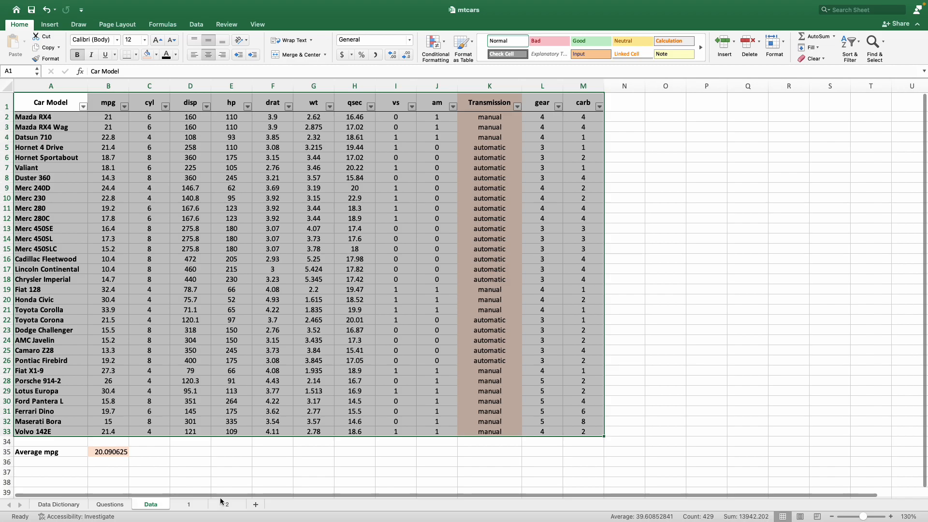
{"action": "left_click", "coordinate": [252, 476]}
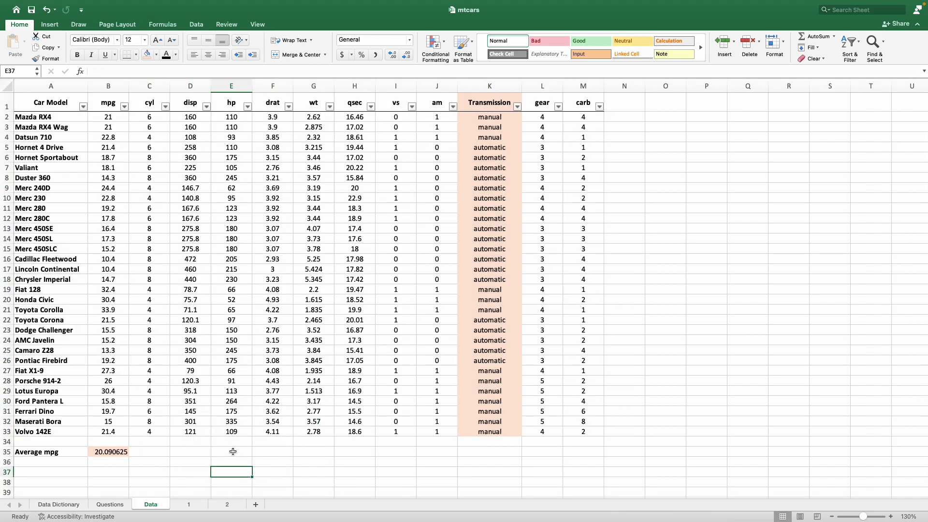
{"action": "left_click", "coordinate": [117, 114]}
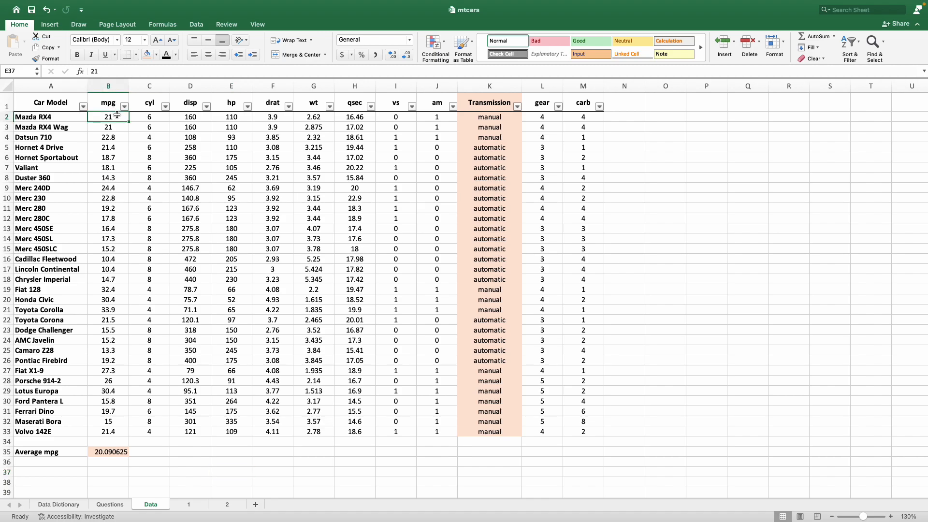
{"action": "left_click_drag", "start_coordinate": [117, 118], "coordinate": [108, 432]}
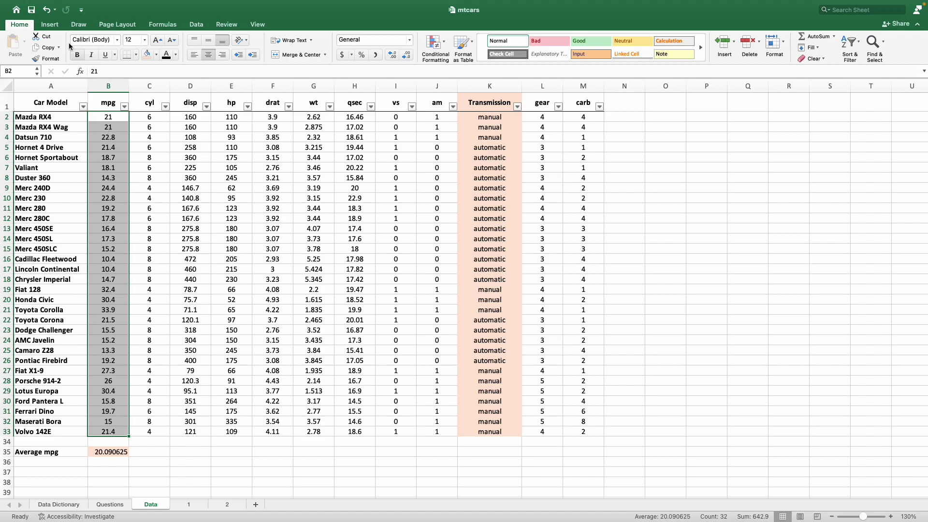
{"action": "left_click", "coordinate": [50, 25]}
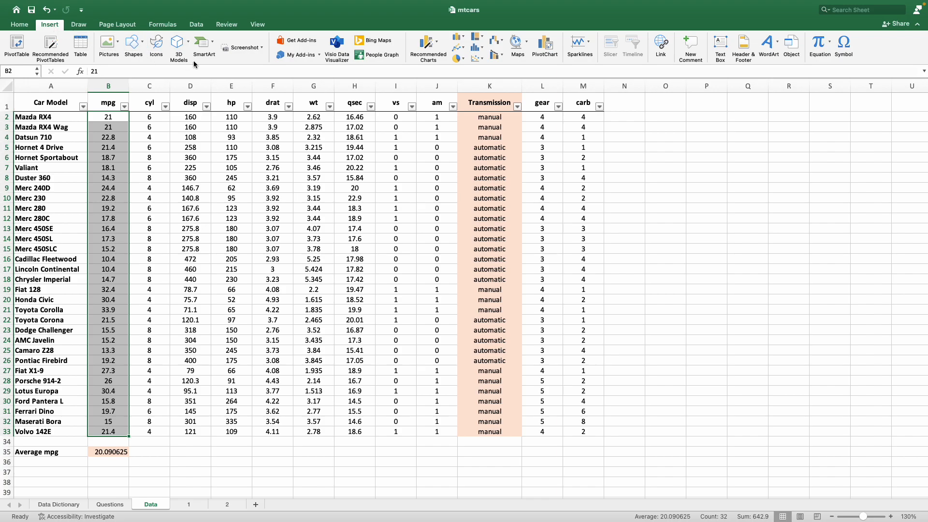
{"action": "left_click", "coordinate": [476, 49]}
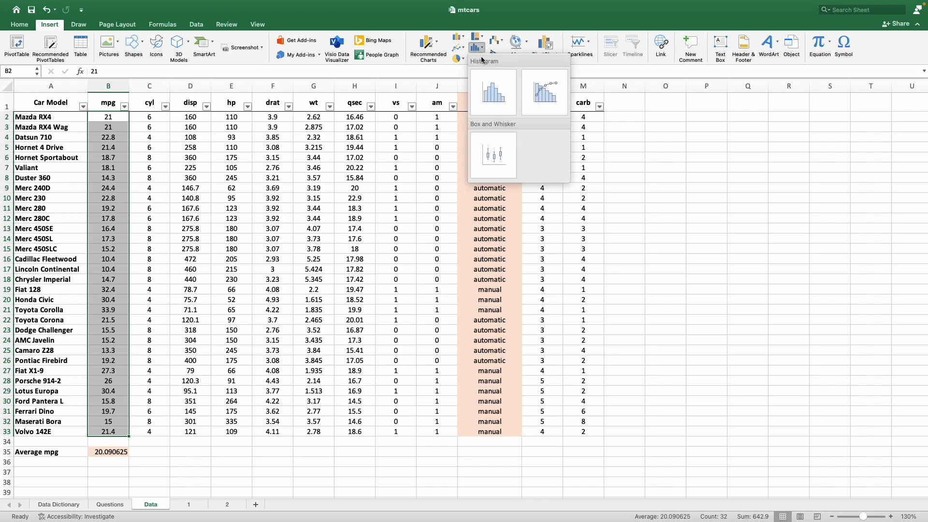
{"action": "left_click", "coordinate": [500, 149]}
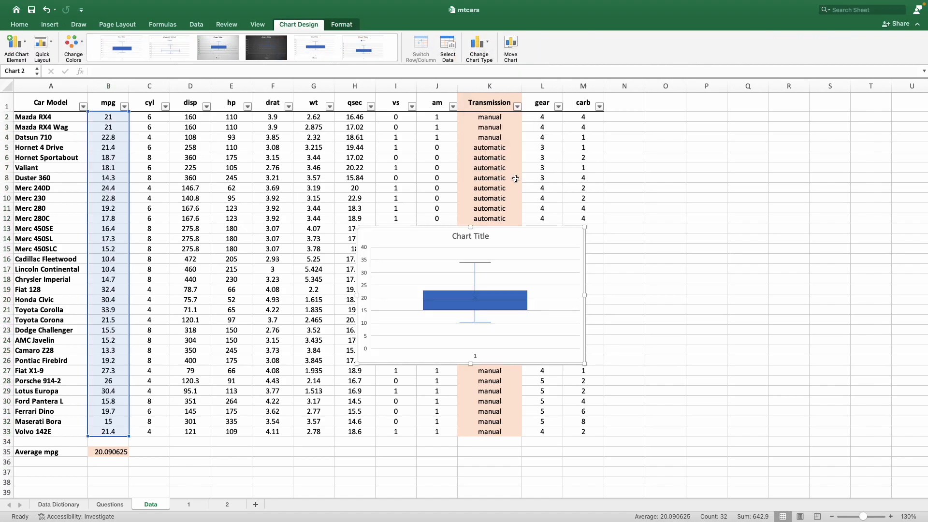
Step: Move the box plot beside the data table and enlarge it
{"action": "left_click_drag", "start_coordinate": [404, 234], "coordinate": [661, 161]}
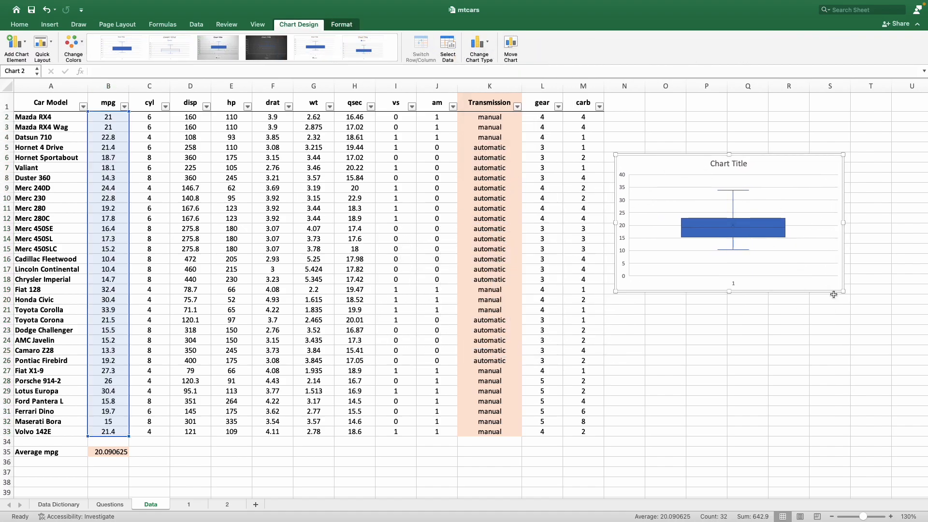
{"action": "left_click_drag", "start_coordinate": [842, 291], "coordinate": [876, 401]}
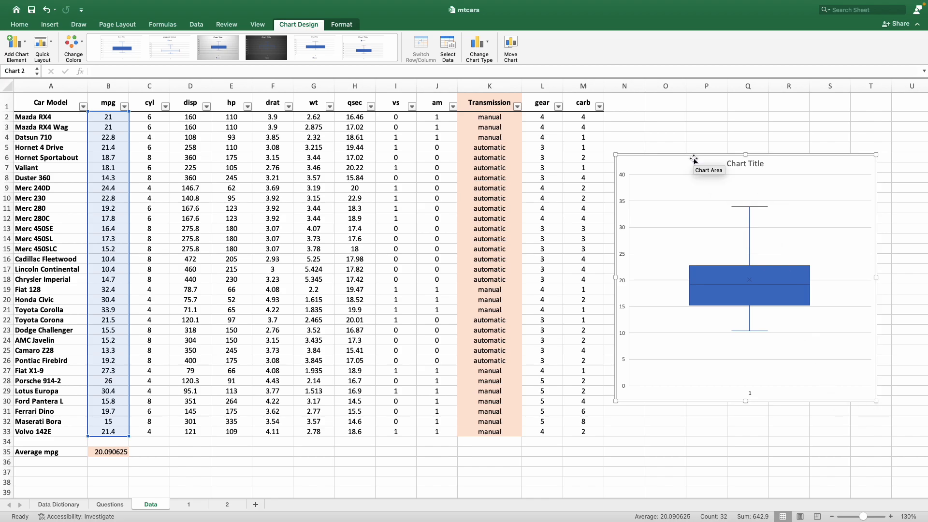
{"action": "left_click_drag", "start_coordinate": [692, 159], "coordinate": [704, 147]}
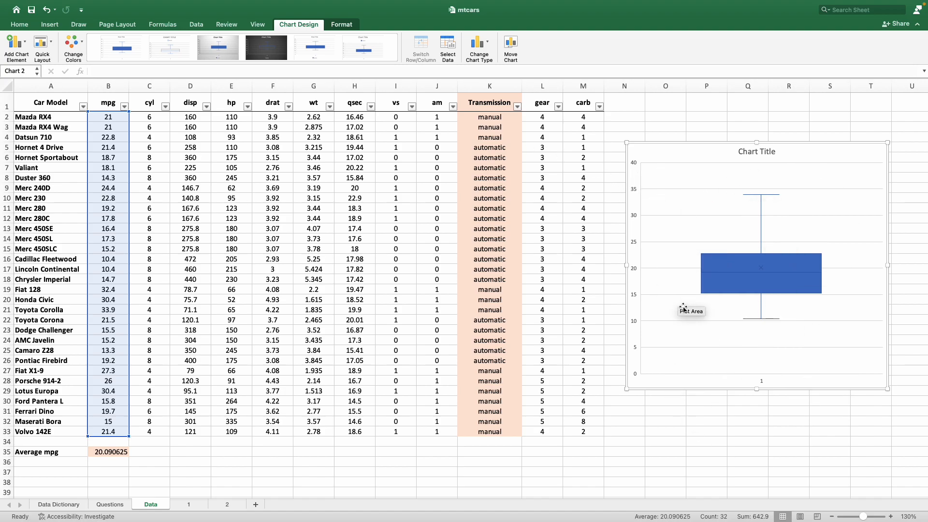
Step: Set the chart's horizontal axis labels to the Transmission column, K2:K33
{"action": "right_click", "coordinate": [686, 179]}
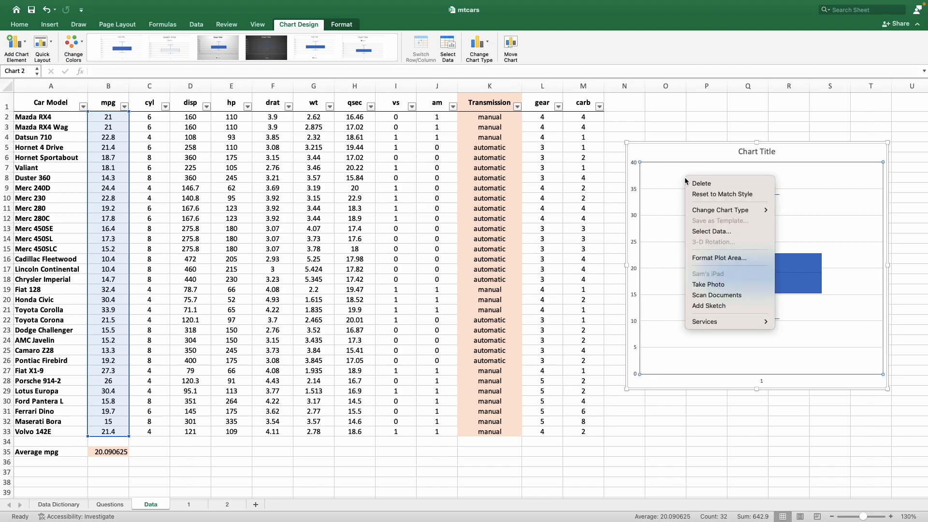
{"action": "left_click", "coordinate": [702, 232]}
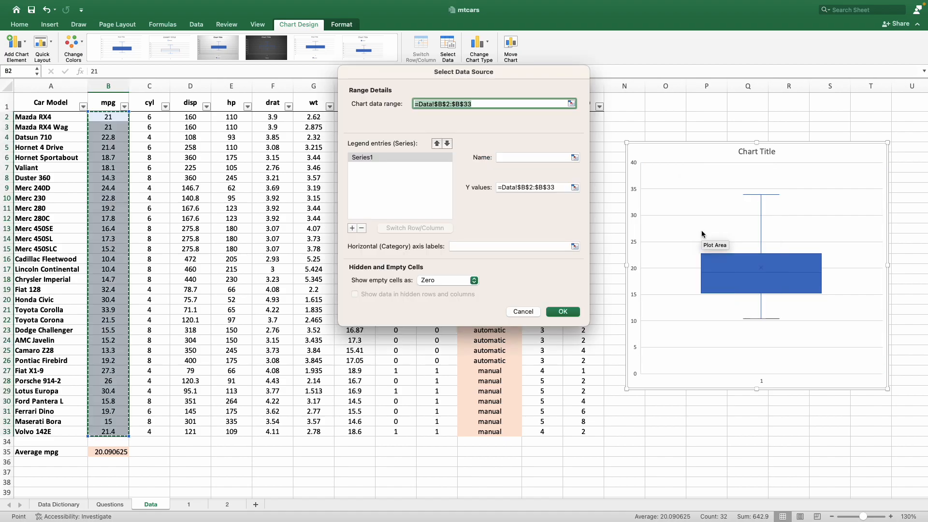
{"action": "left_click_drag", "start_coordinate": [512, 78], "coordinate": [773, 83]}
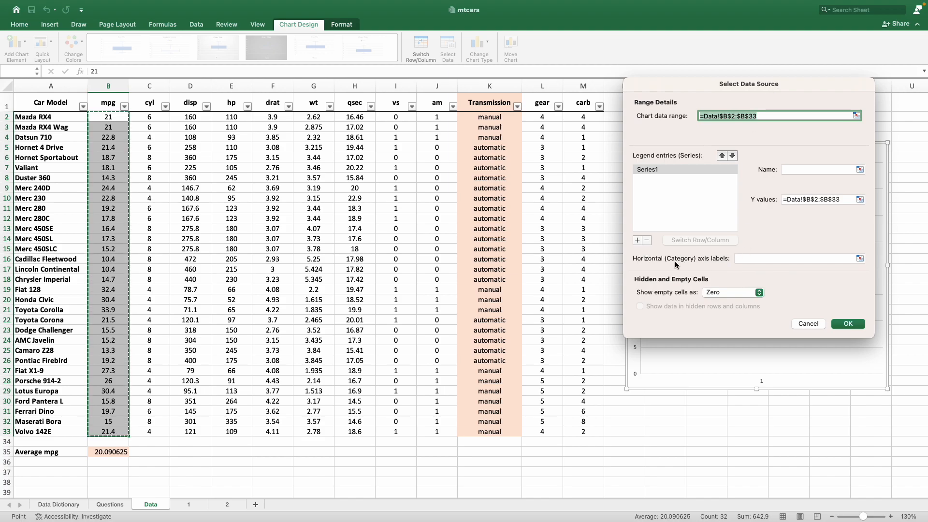
{"action": "left_click", "coordinate": [747, 258]}
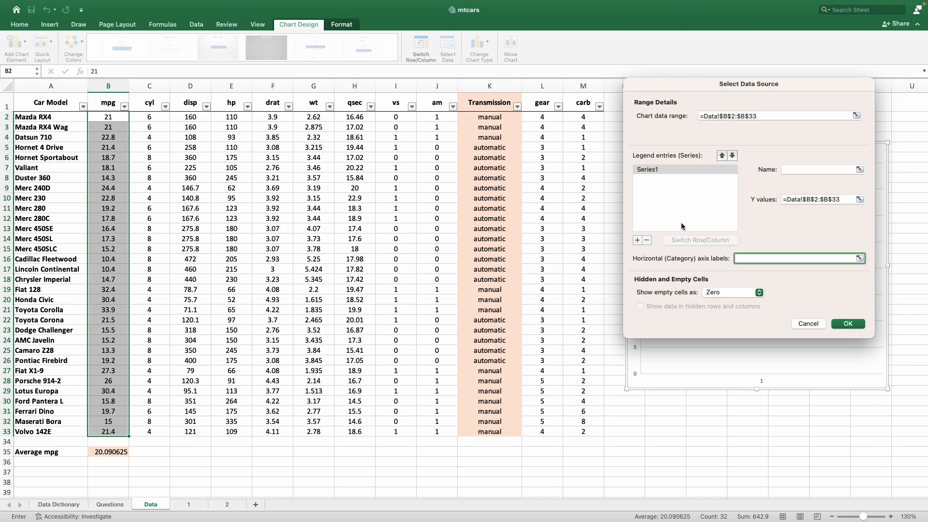
{"action": "left_click", "coordinate": [501, 118]}
{"action": "left_click_drag", "start_coordinate": [501, 118], "coordinate": [476, 433]}
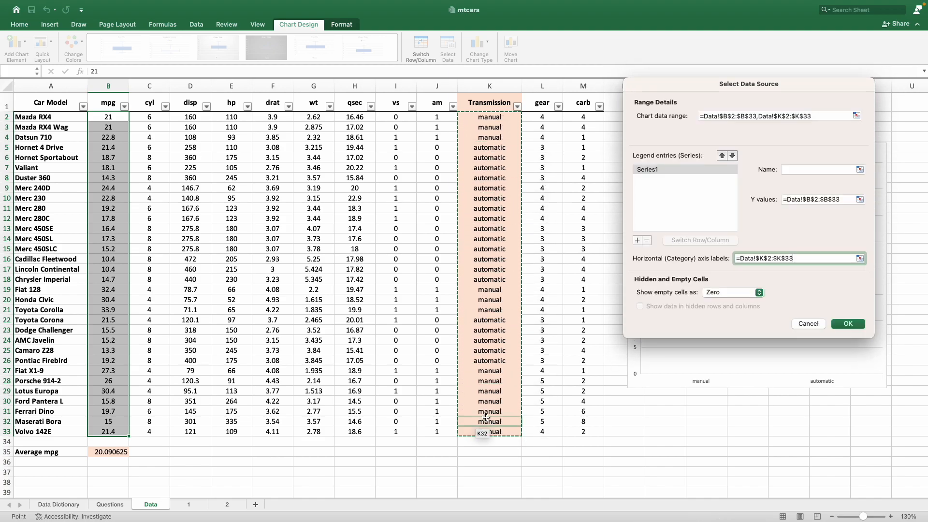
{"action": "left_click", "coordinate": [847, 324]}
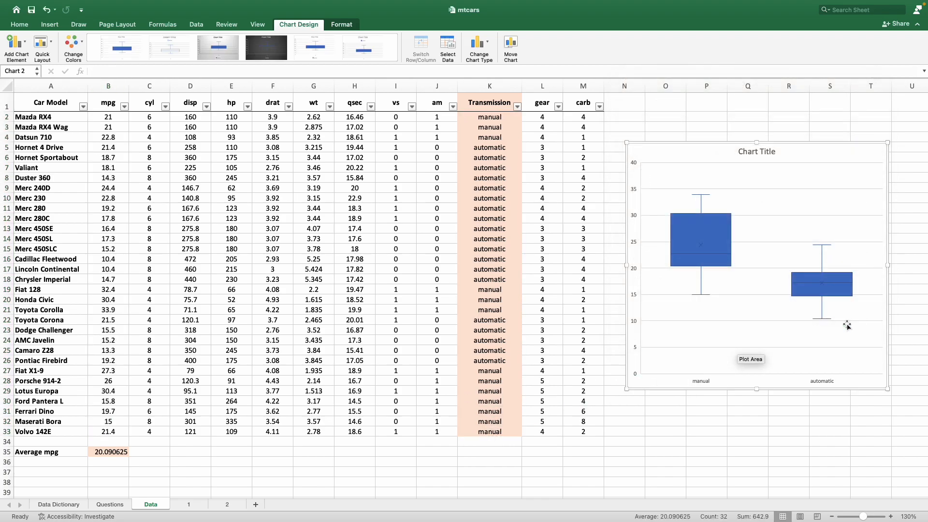
Step: Increase the horizontal axis labels' font size to 16 pt
{"action": "left_click", "coordinate": [701, 381]}
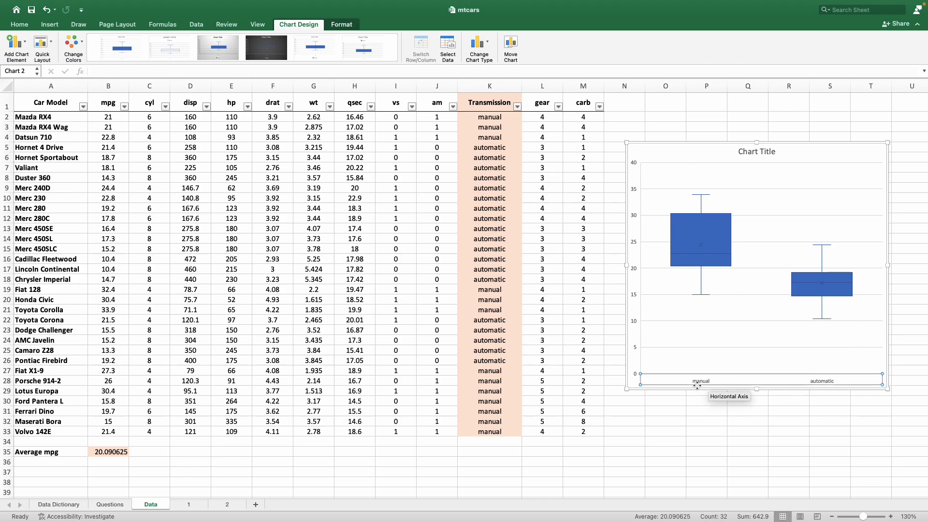
{"action": "left_click", "coordinate": [681, 412]}
{"action": "left_click", "coordinate": [701, 381]}
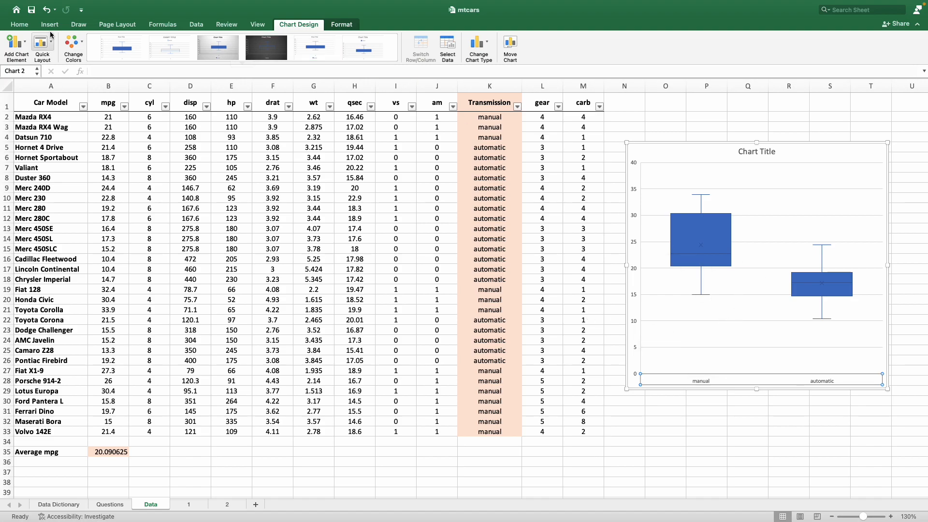
{"action": "left_click", "coordinate": [20, 26]}
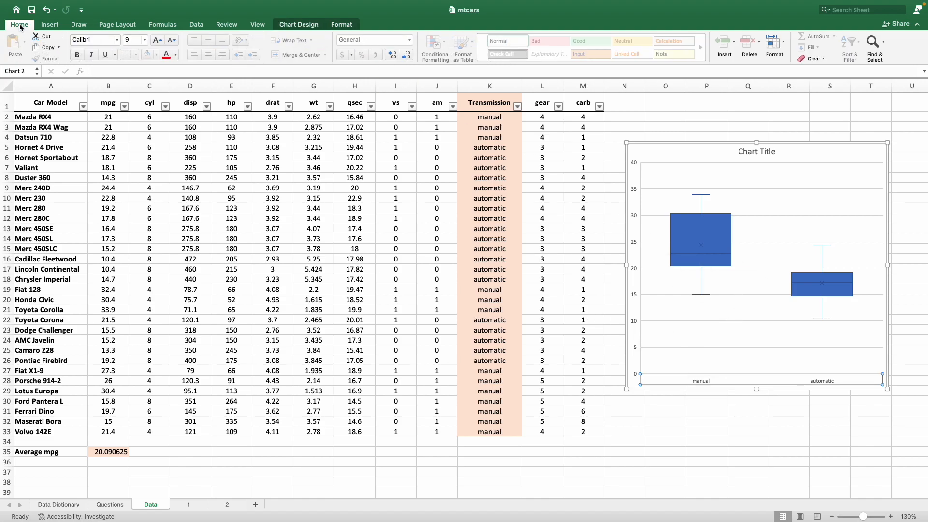
{"action": "left_click", "coordinate": [162, 43]}
{"action": "left_click", "coordinate": [162, 43]}
{"action": "left_click", "coordinate": [162, 43]}
{"action": "left_click", "coordinate": [162, 43]}
{"action": "left_click", "coordinate": [162, 43]}
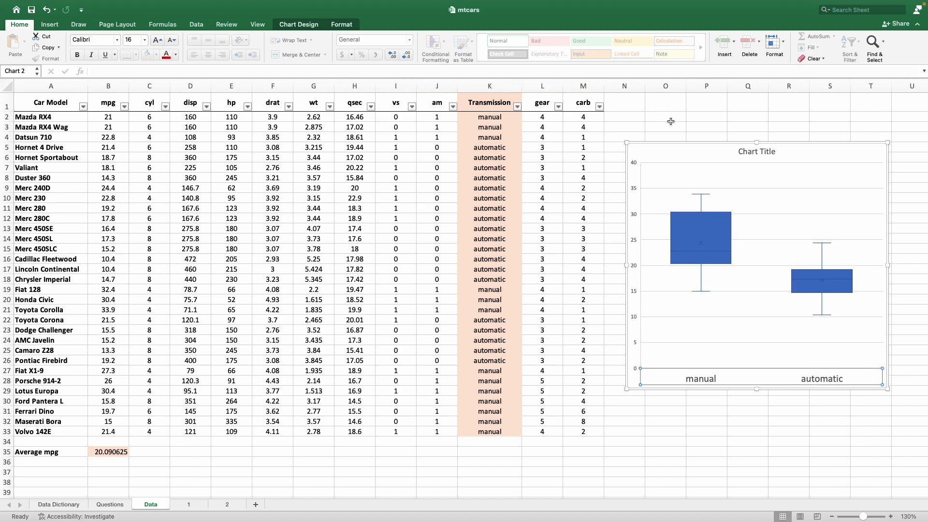
Step: Retitle the chart as "Boxplot of mpg by Transmission"
{"action": "left_click", "coordinate": [749, 153]}
{"action": "double_click", "coordinate": [749, 153]}
{"action": "left_click", "coordinate": [771, 151]}
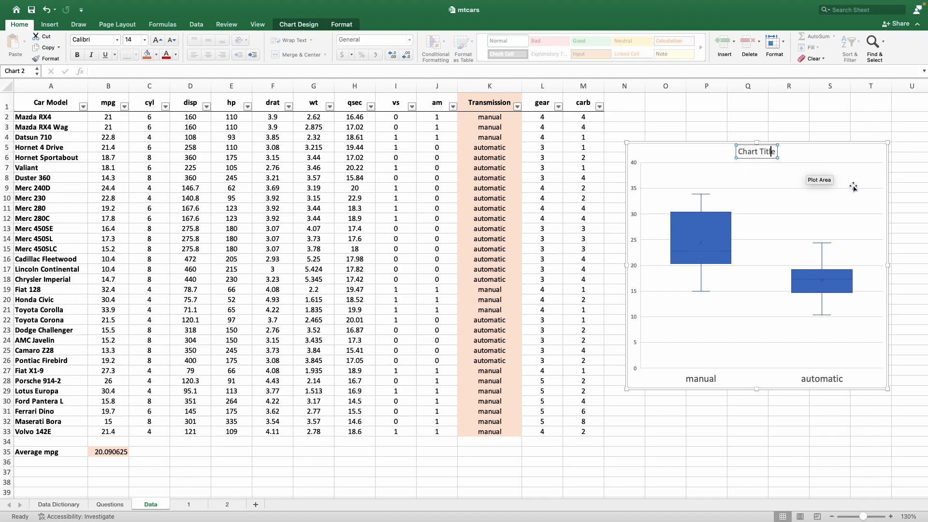
{"action": "key", "text": "BackSpace"}
{"action": "key", "text": "BackSpace"}
{"action": "key", "text": "BackSpace"}
{"action": "key", "text": "BackSpace"}
{"action": "key", "text": "BackSpace"}
{"action": "key", "text": "BackSpace"}
{"action": "key", "text": "BackSpace"}
{"action": "key", "text": "BackSpace"}
{"action": "key", "text": "BackSpace"}
{"action": "key", "text": "BackSpace"}
{"action": "key", "text": "BackSpace"}
{"action": "type", "text": "Boxplot of mpg b"}
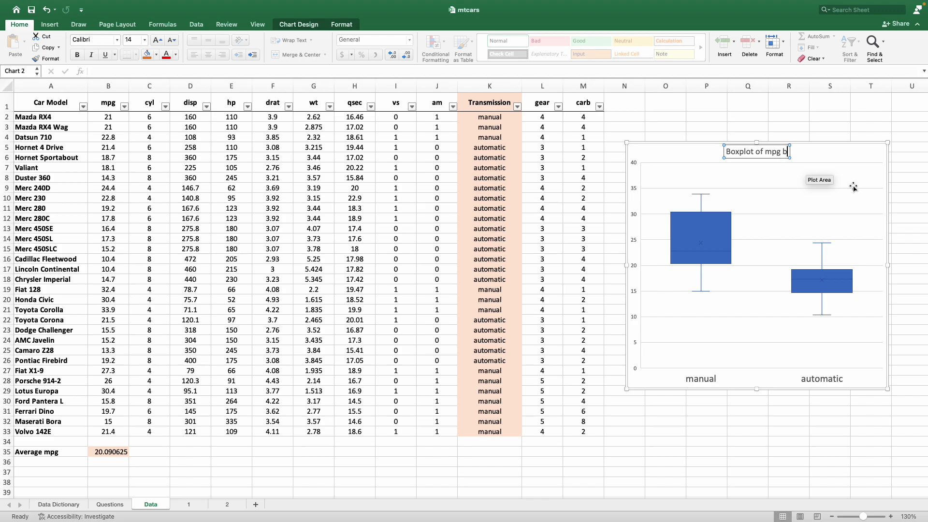
{"action": "type", "text": "y Trans"}
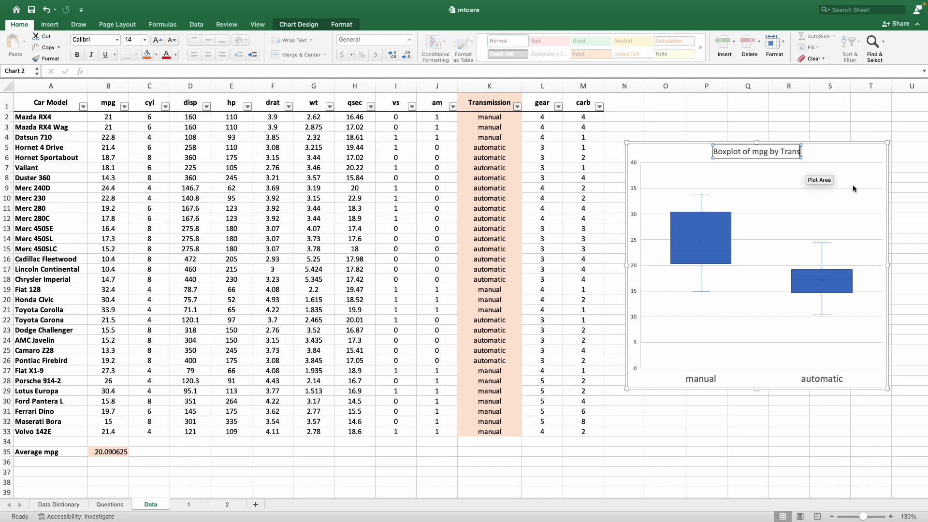
{"action": "type", "text": "mission"}
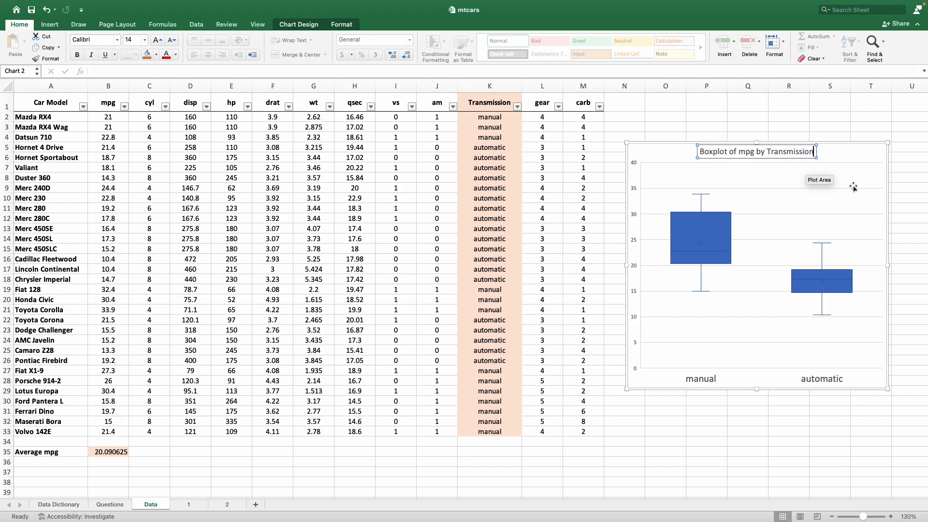
{"action": "left_click", "coordinate": [841, 151]}
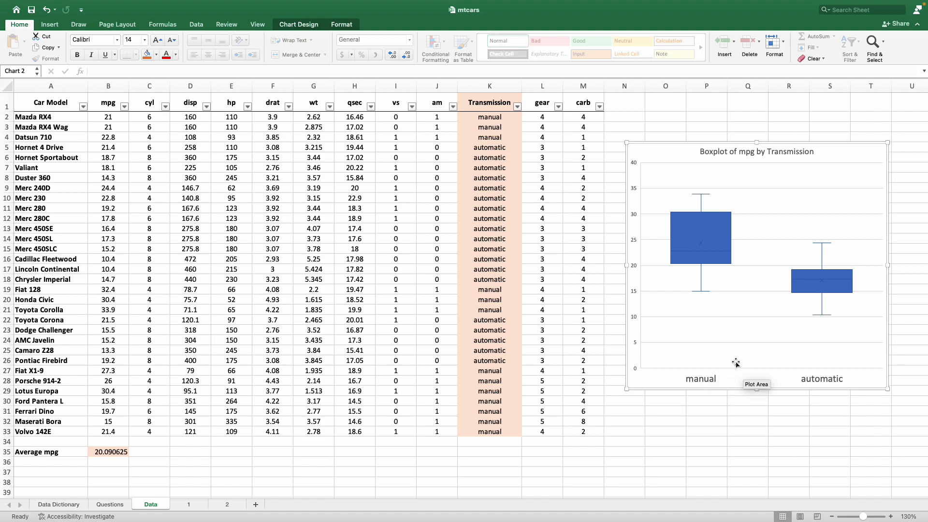
Step: Add a primary horizontal axis title reading "Transmission"
{"action": "left_click", "coordinate": [297, 25]}
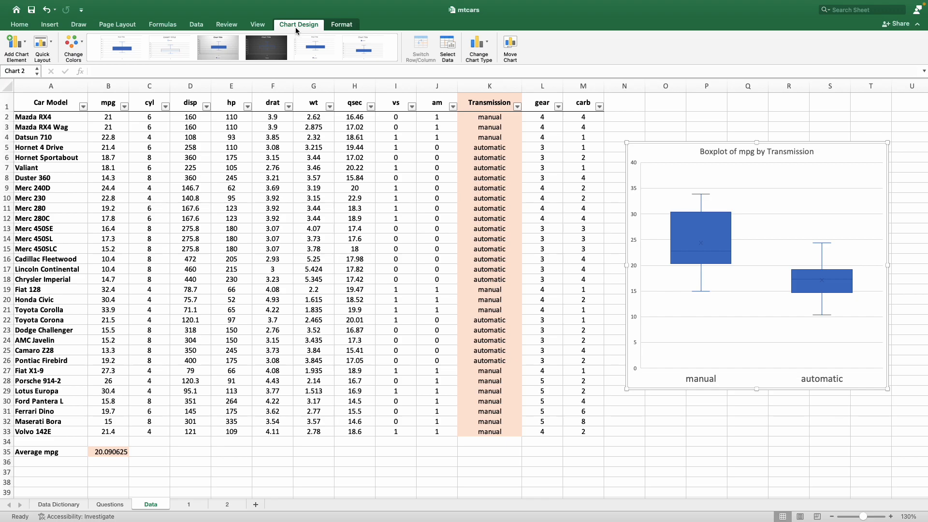
{"action": "left_click", "coordinate": [18, 46]}
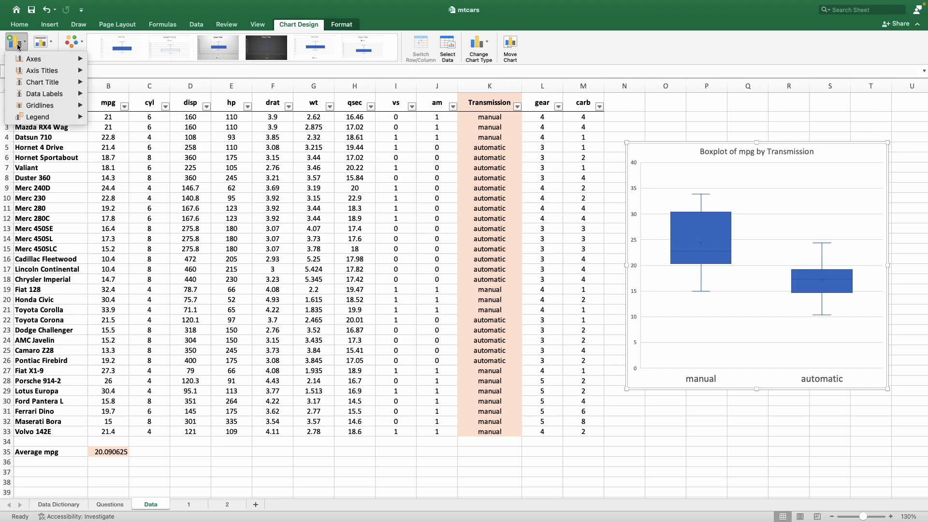
{"action": "mouse_move", "coordinate": [39, 73]}
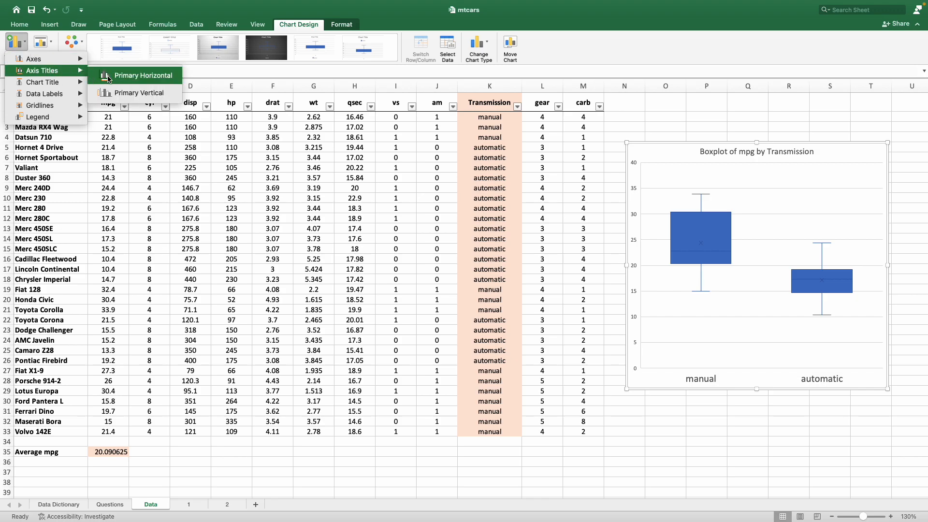
{"action": "left_click", "coordinate": [152, 81]}
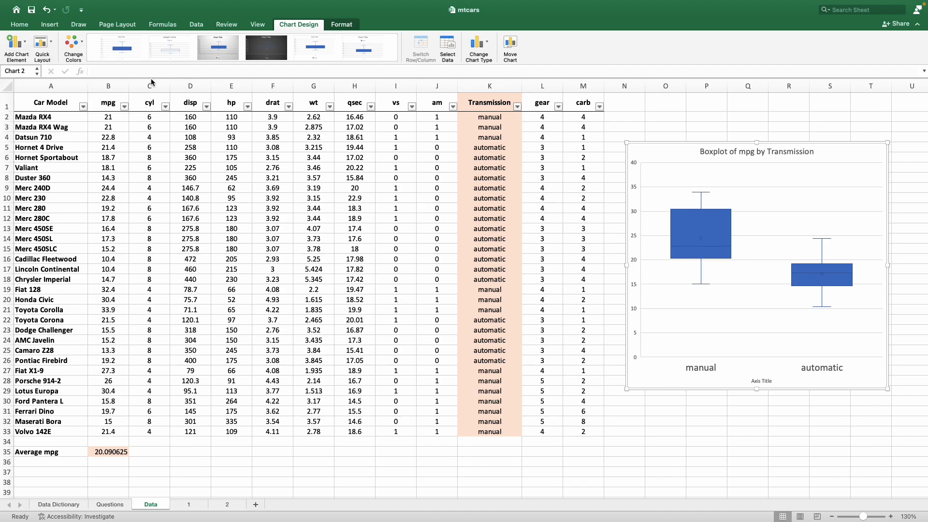
{"action": "left_click", "coordinate": [757, 382]}
{"action": "type", "text": "Transmission"}
{"action": "left_click", "coordinate": [804, 402]}
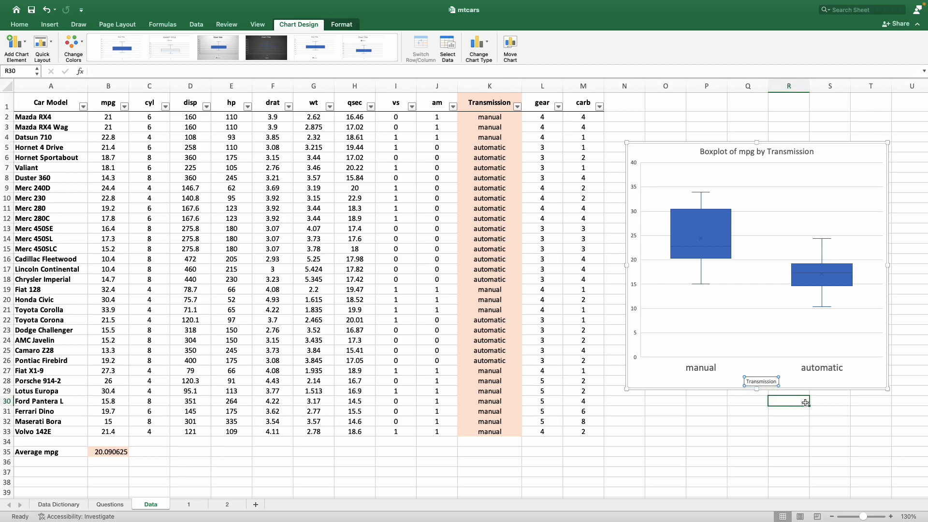
Step: Increase the horizontal axis title's font size to 18 pt
{"action": "left_click", "coordinate": [764, 382]}
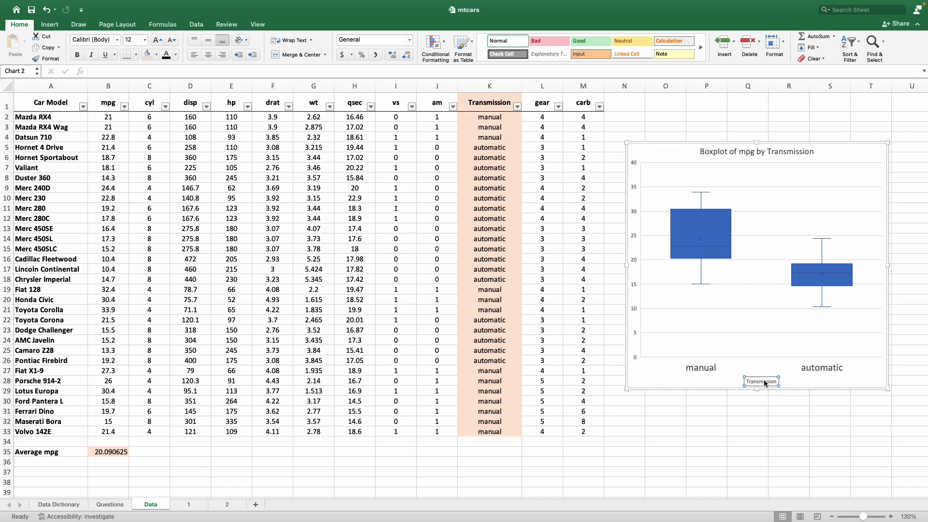
{"action": "left_click", "coordinate": [18, 25]}
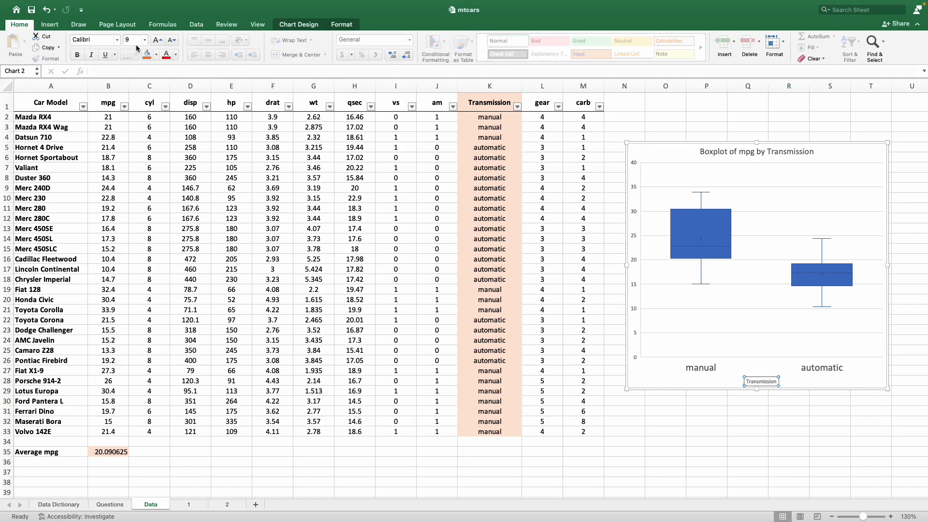
{"action": "left_click", "coordinate": [156, 40]}
{"action": "left_click", "coordinate": [156, 40]}
{"action": "left_click", "coordinate": [156, 40]}
{"action": "left_click", "coordinate": [155, 40]}
{"action": "left_click", "coordinate": [155, 40]}
{"action": "left_click", "coordinate": [155, 40]}
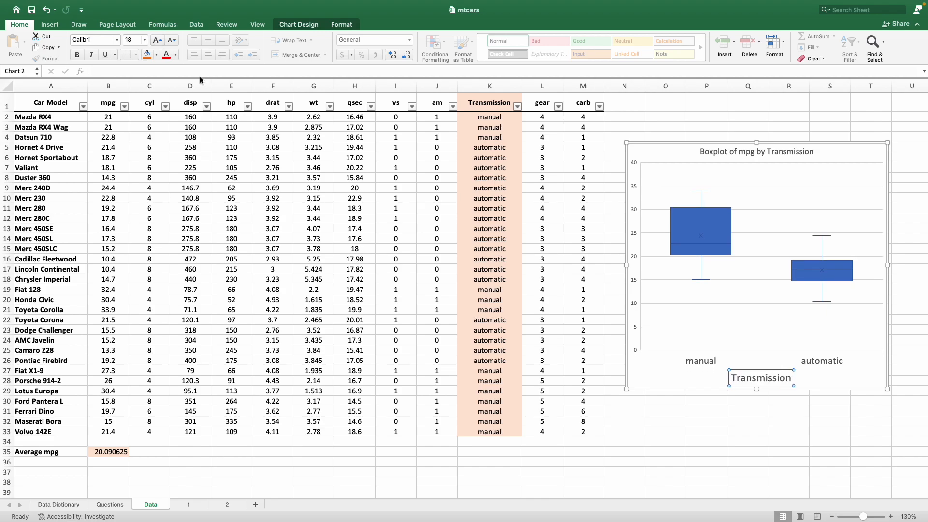
Step: Copy the box plot chart from the Data sheet
{"action": "left_click", "coordinate": [744, 422]}
{"action": "right_click", "coordinate": [837, 150]}
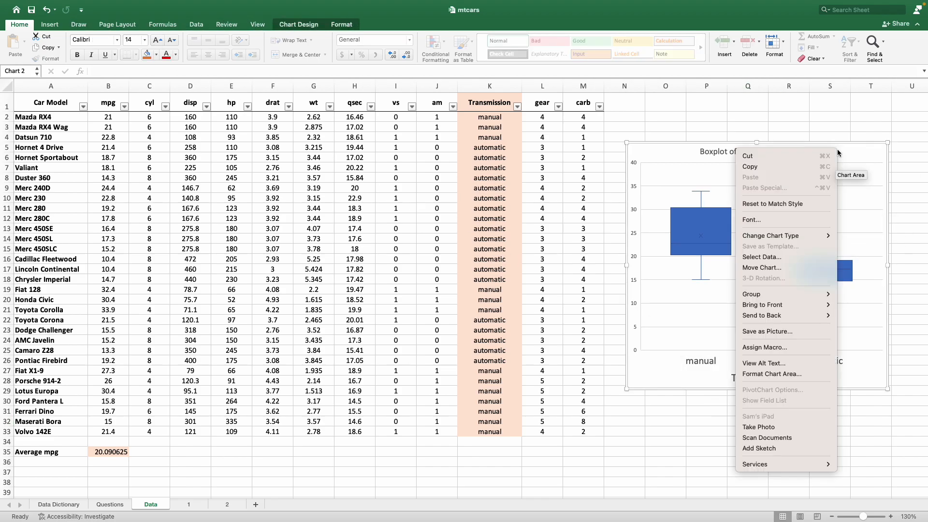
{"action": "left_click", "coordinate": [783, 169]}
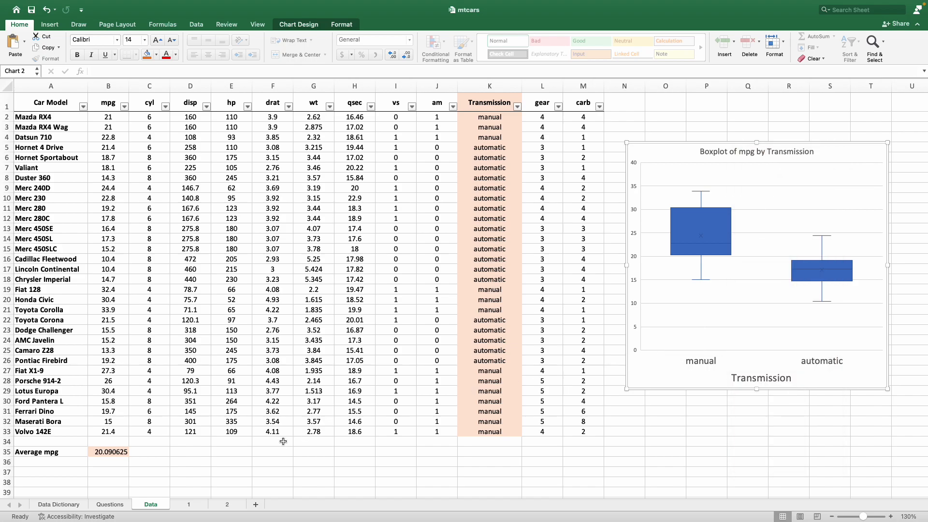
Step: Paste the box plot onto sheet 2 and place it beside the pivot table
{"action": "left_click", "coordinate": [228, 504]}
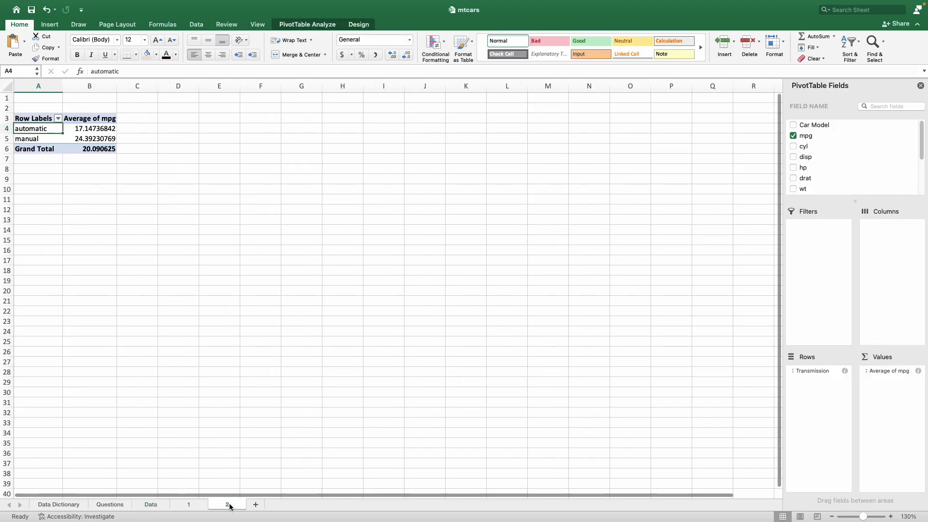
{"action": "right_click", "coordinate": [225, 157]}
{"action": "left_click", "coordinate": [250, 183]}
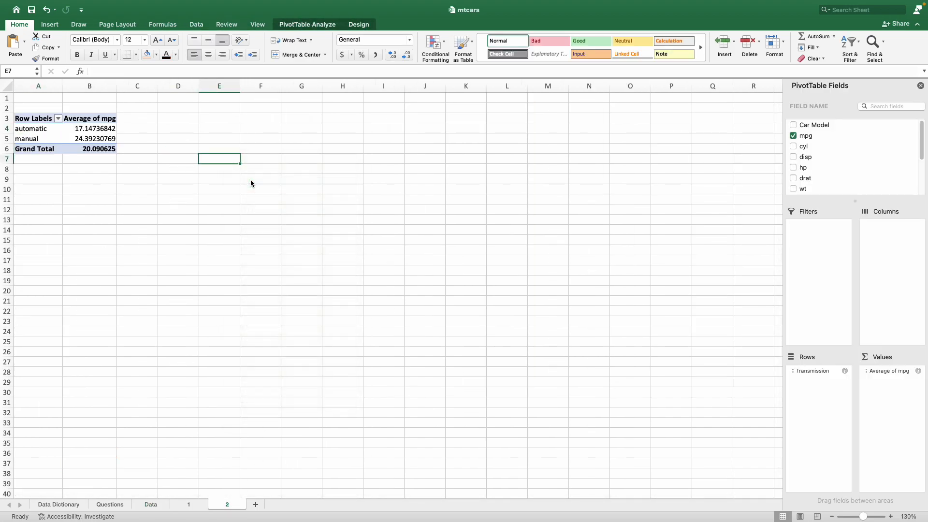
{"action": "left_click_drag", "start_coordinate": [251, 164], "coordinate": [238, 128]}
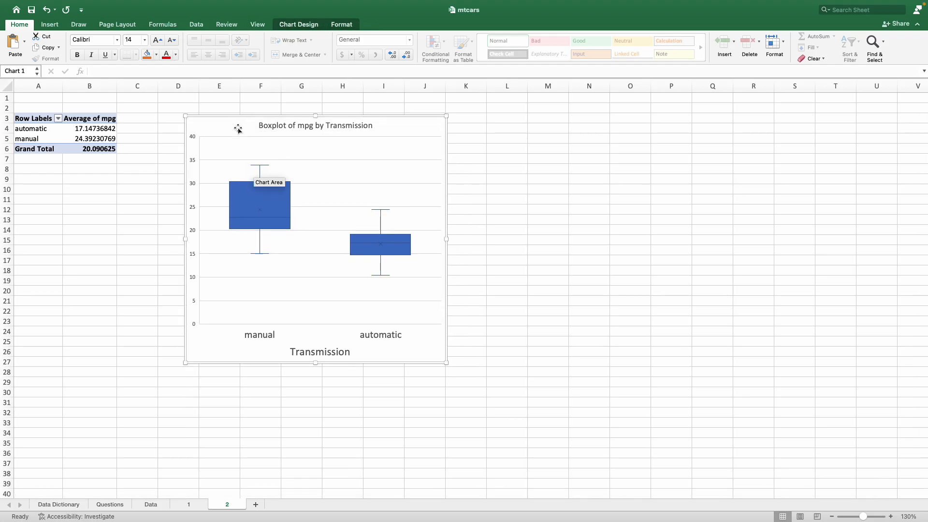
Step: Cut the original box plot chart out of the Data sheet
{"action": "left_click", "coordinate": [151, 504]}
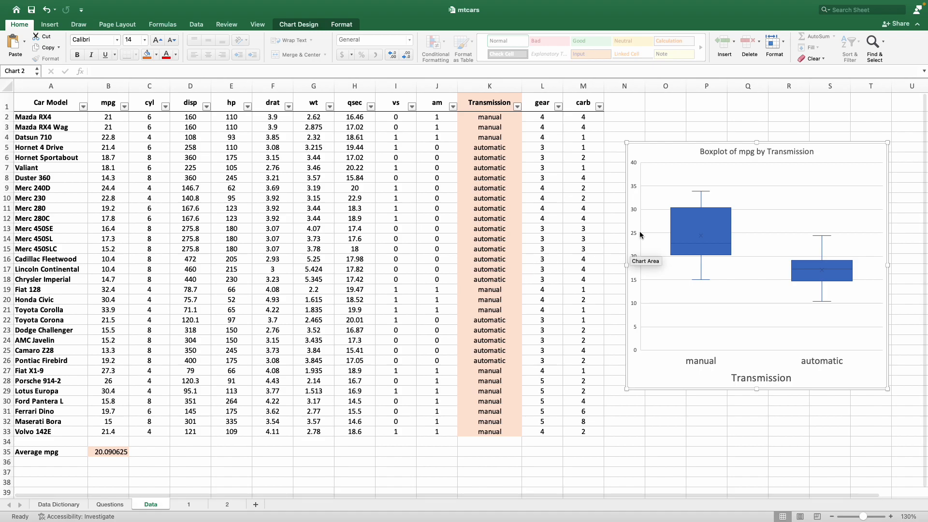
{"action": "right_click", "coordinate": [668, 150]}
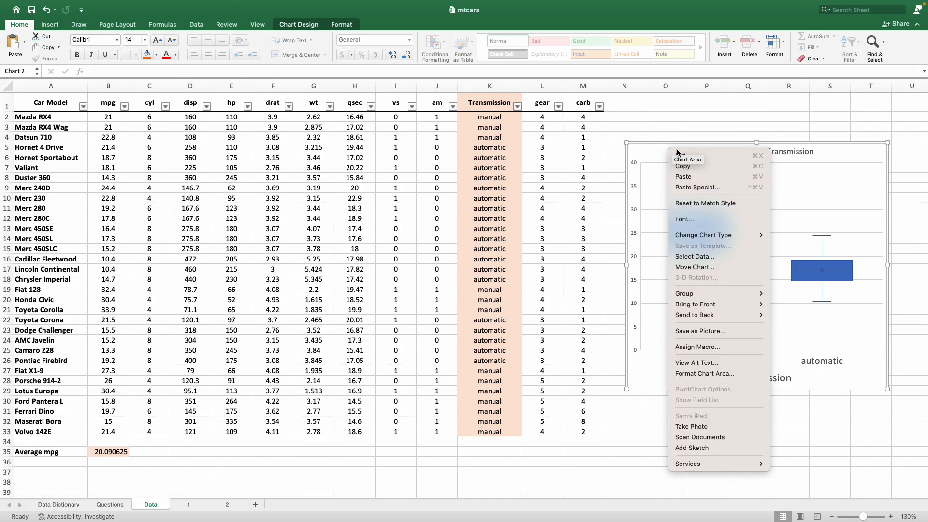
{"action": "left_click", "coordinate": [721, 157]}
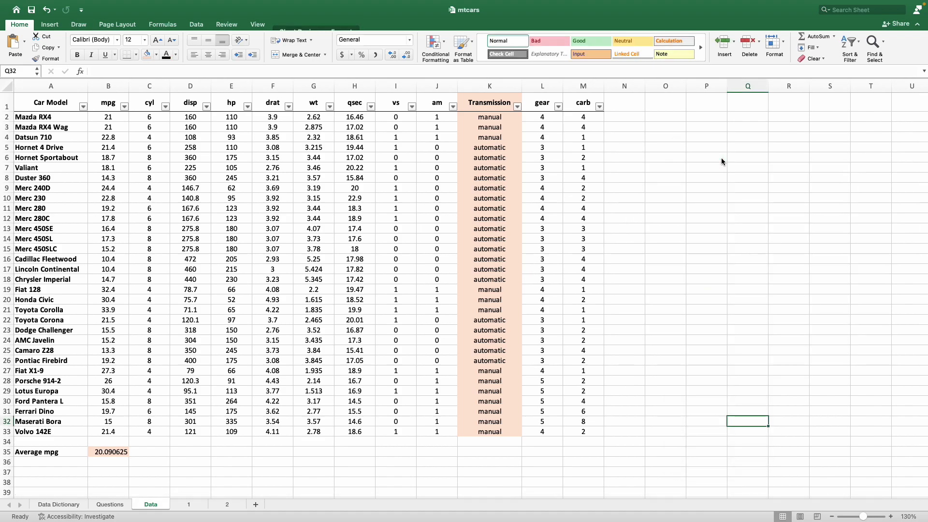
Step: Return to sheet 2 and compare the average mpg values for manual and automatic in the pivot table
{"action": "left_click", "coordinate": [225, 507]}
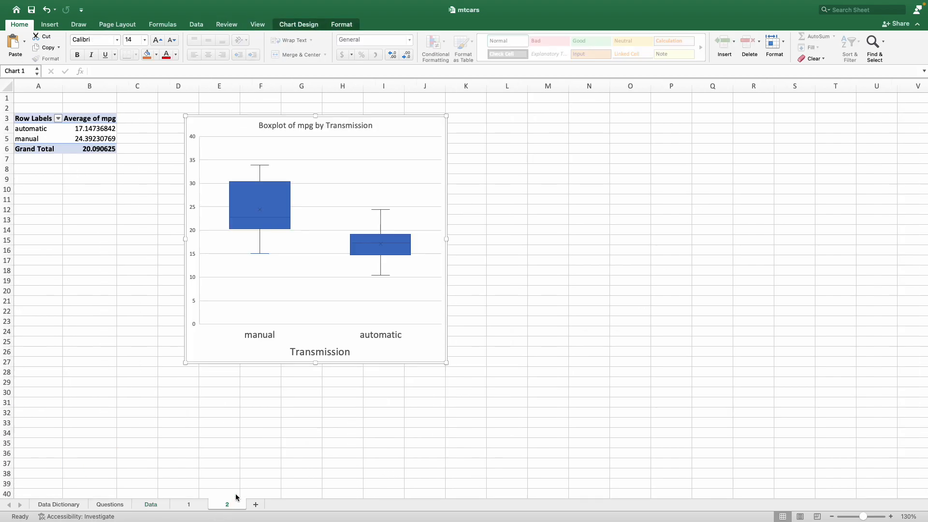
{"action": "left_click", "coordinate": [86, 140]}
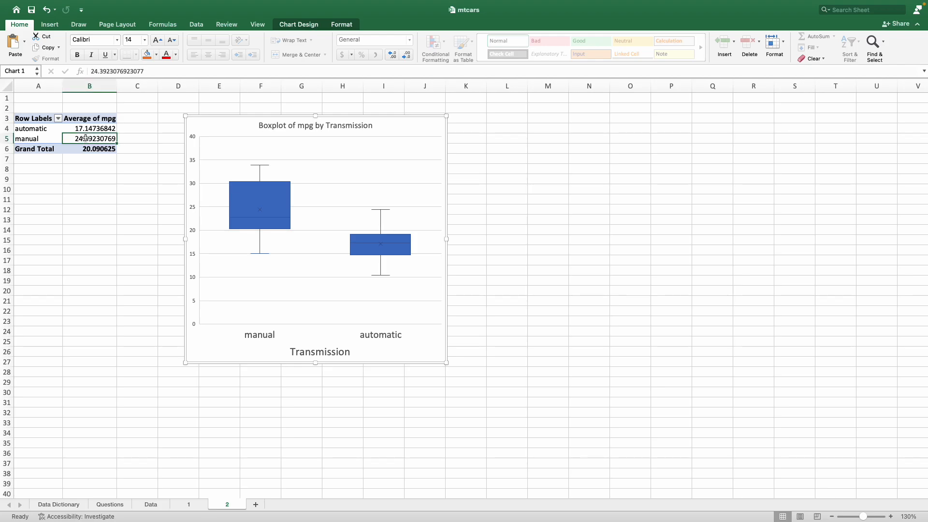
{"action": "left_click", "coordinate": [86, 129]}
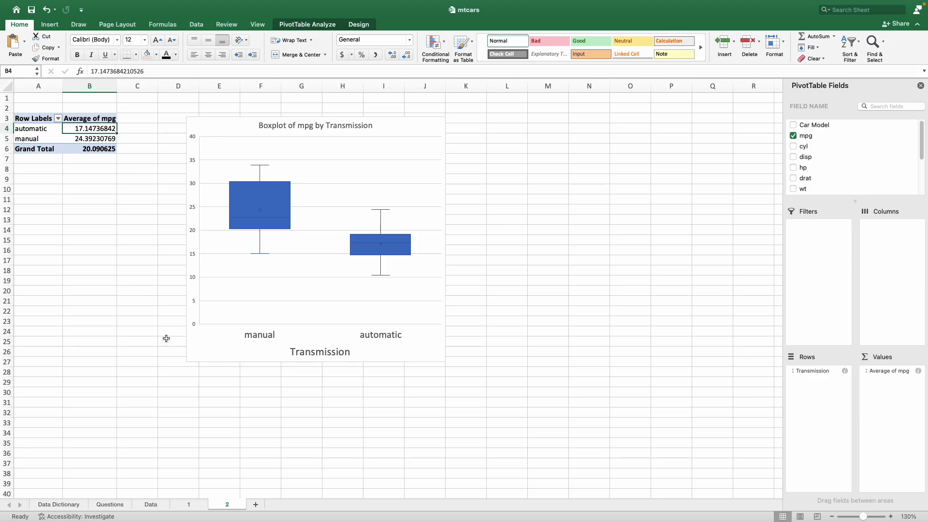
Step: Enter "Manual" as the answer to question 2 on the Questions sheet
{"action": "left_click", "coordinate": [105, 507]}
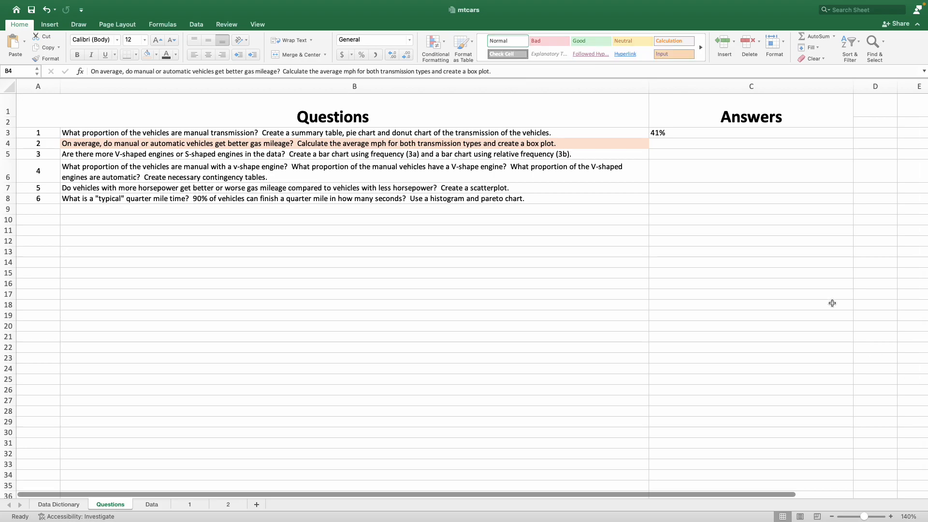
{"action": "left_click", "coordinate": [121, 144]}
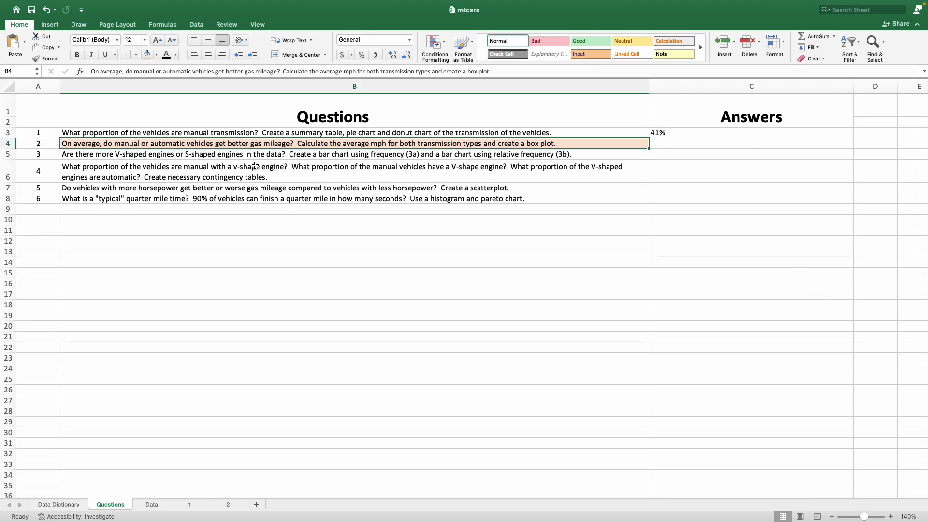
{"action": "left_click", "coordinate": [664, 142]}
{"action": "type", "text": "Manual"}
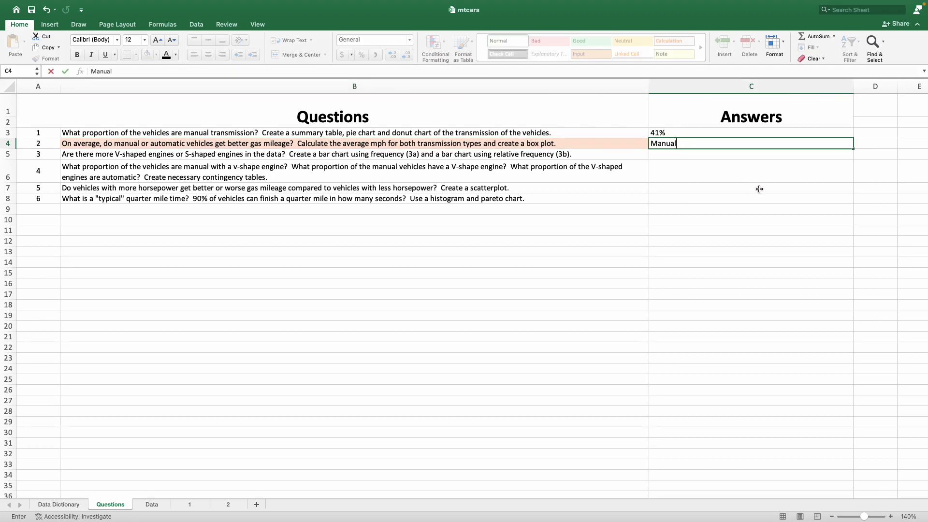
{"action": "key", "text": "Return"}
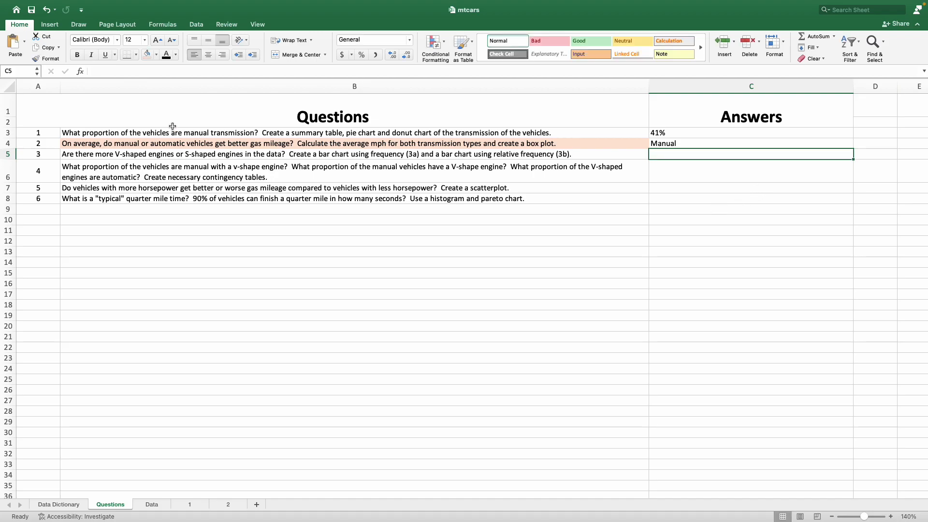